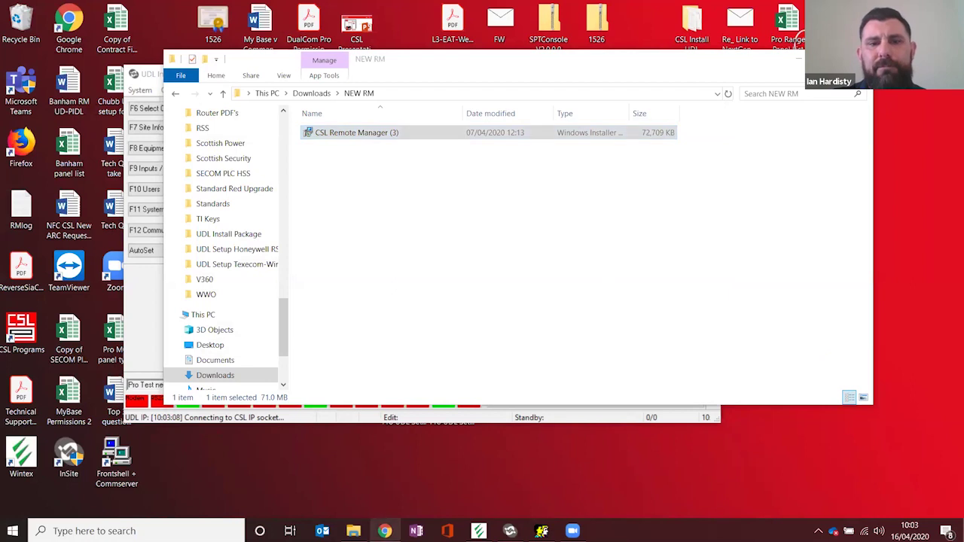
# Step: Launch the CSL Remote Manager installer from the Downloads > NEW RM folder
pyautogui.click(385, 531)
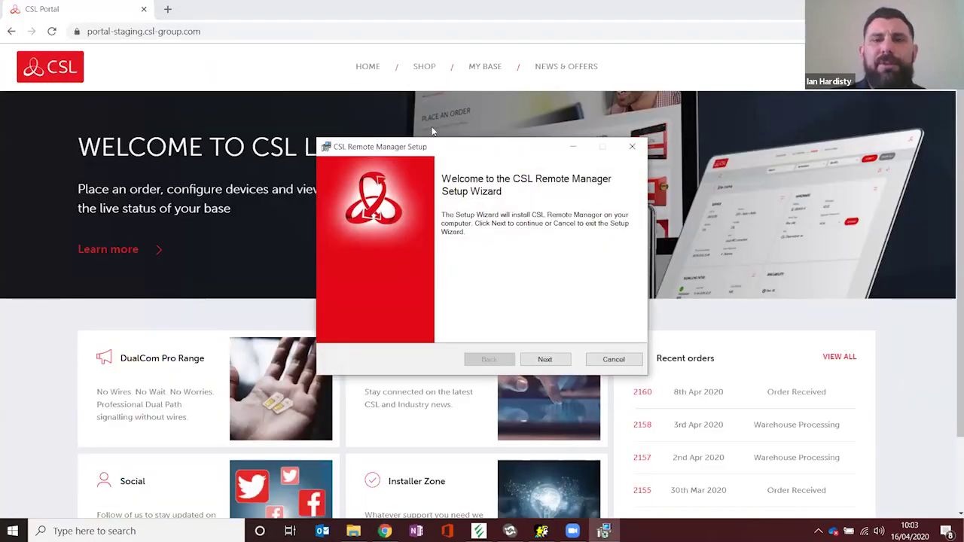
# Step: Install CSL Remote Manager after accepting the licence agreement terms
pyautogui.moveTo(478, 149); pyautogui.dragTo(422, 130)
pyautogui.click(490, 341)
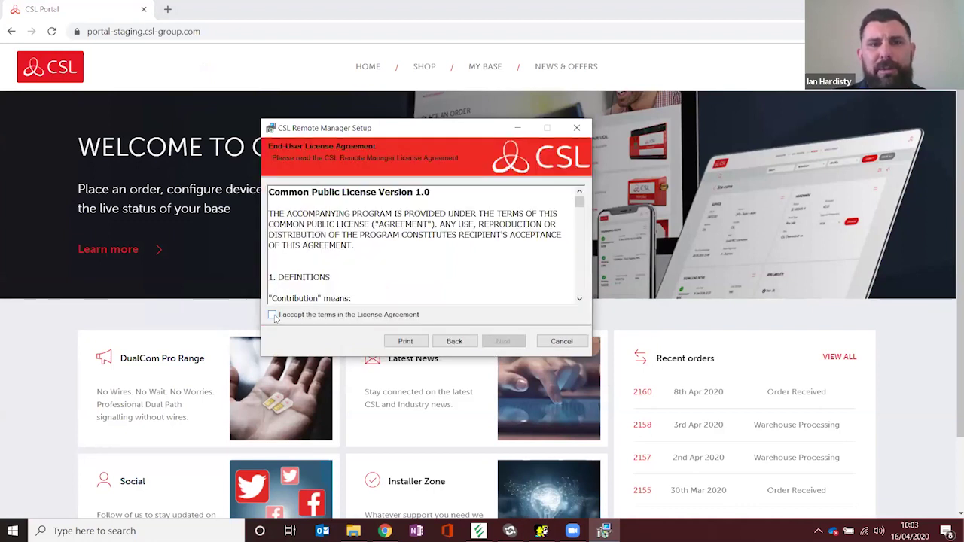
pyautogui.click(273, 315)
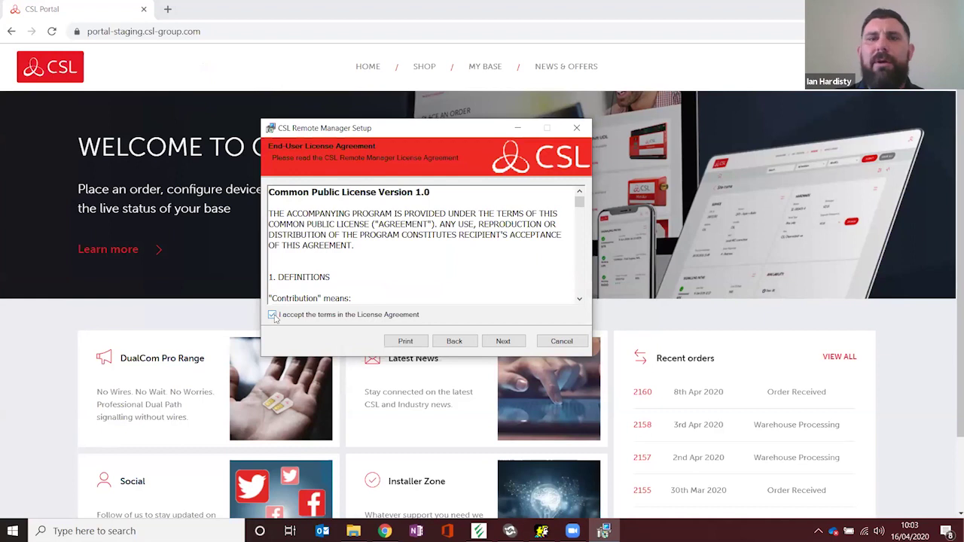
pyautogui.click(509, 344)
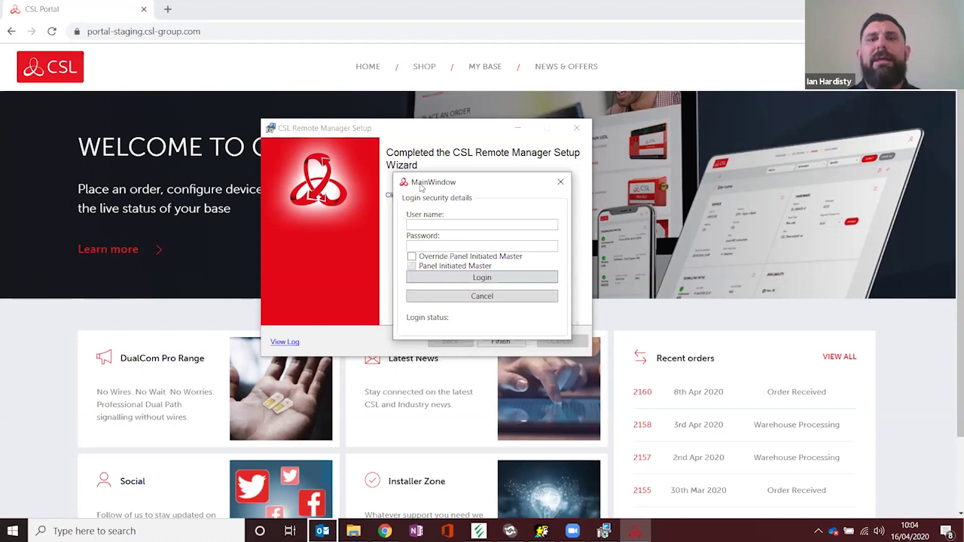
pyautogui.click(430, 226)
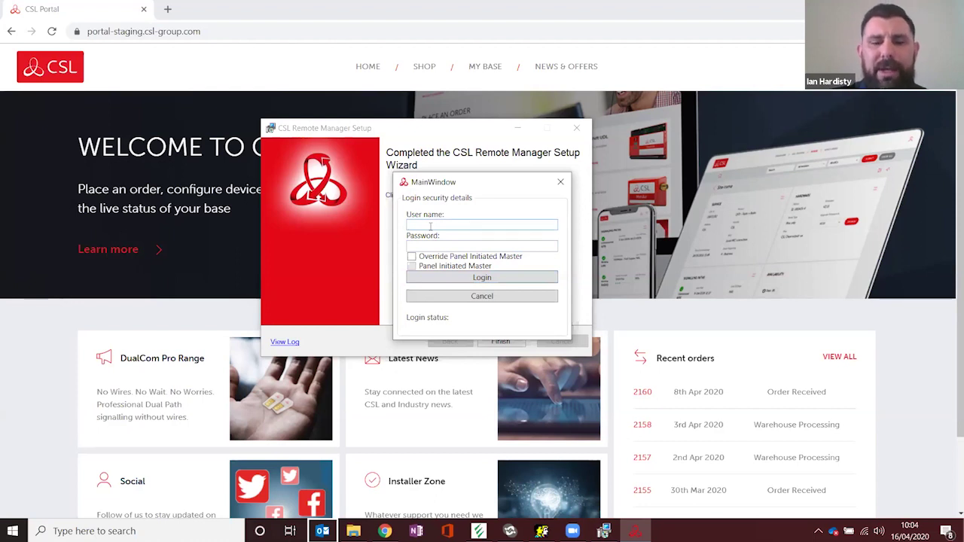
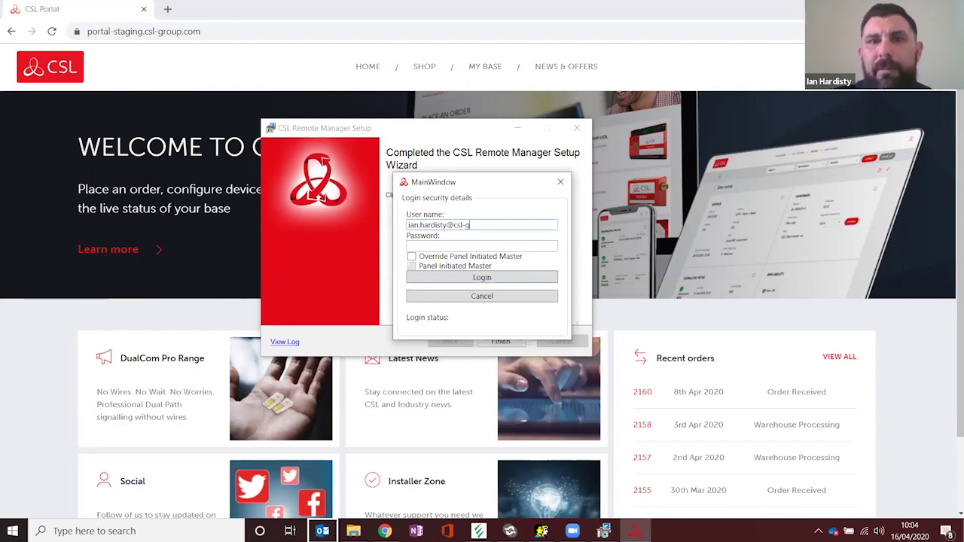
# Step: Log in with the portal user name and password, then close the login window and setup wizard
pyautogui.press('Tab')
pyautogui.write('***********')
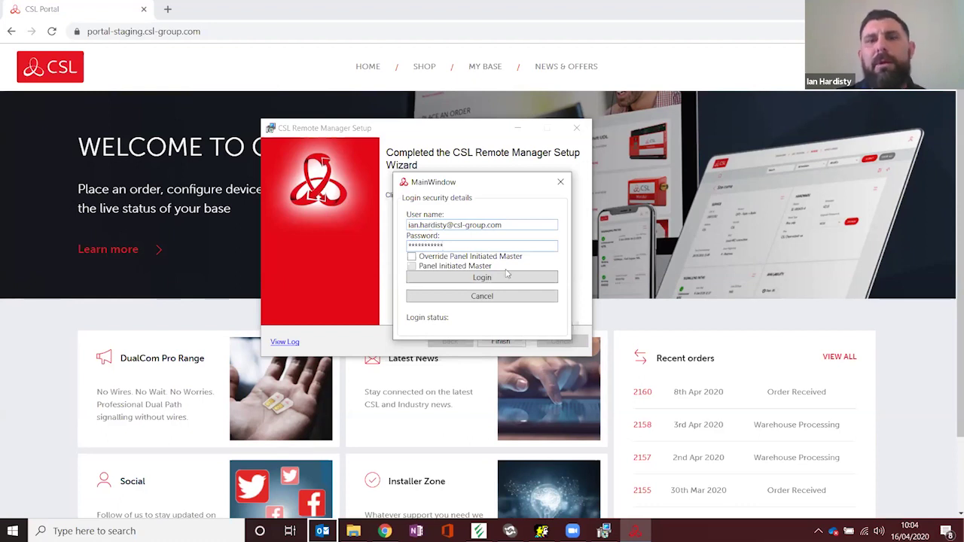
pyautogui.click(482, 277)
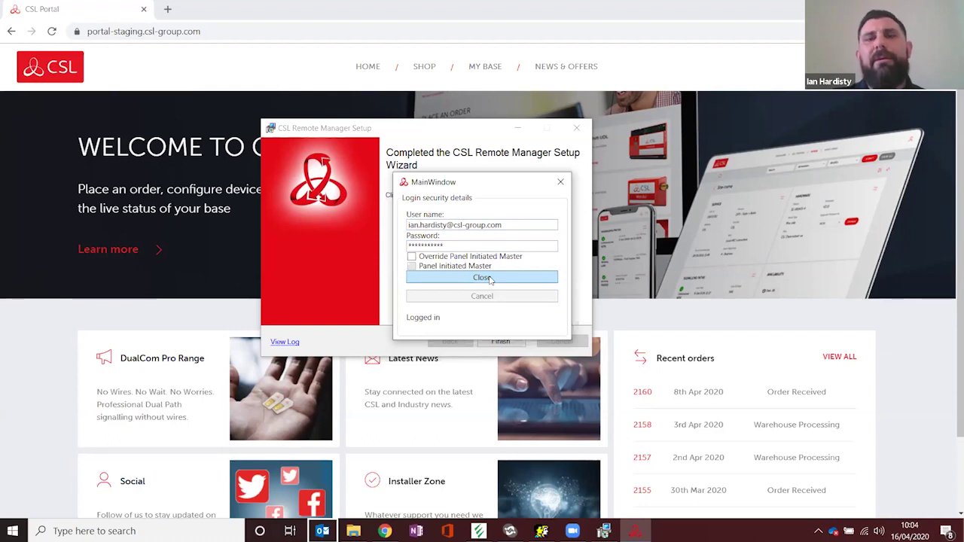
pyautogui.click(489, 279)
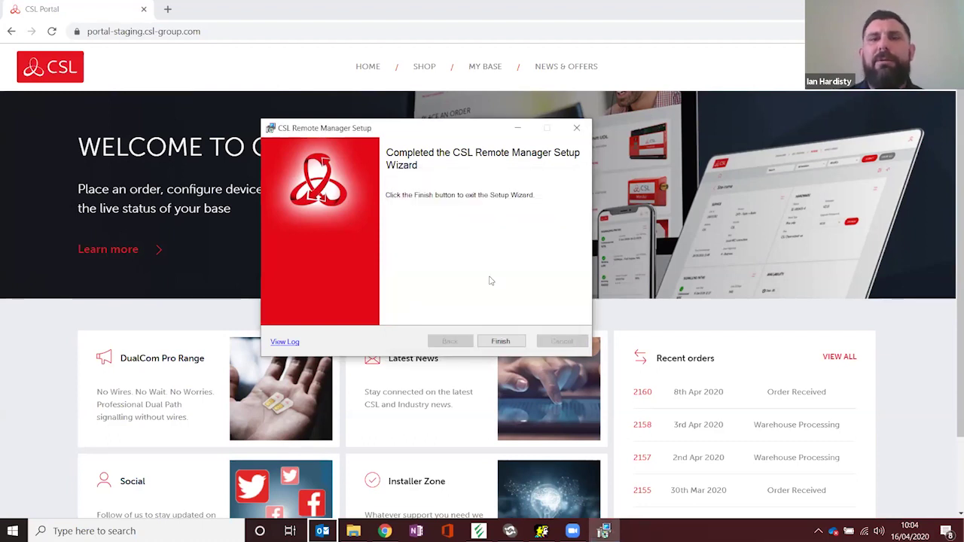
pyautogui.click(501, 341)
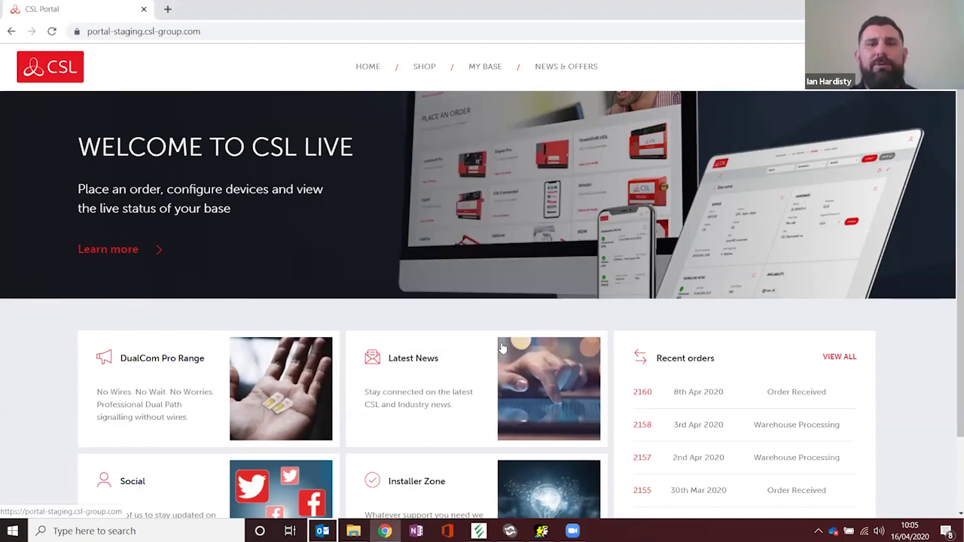
# Step: Open Windows Services via search and locate the CSL Remote Manager service
pyautogui.click(83, 530)
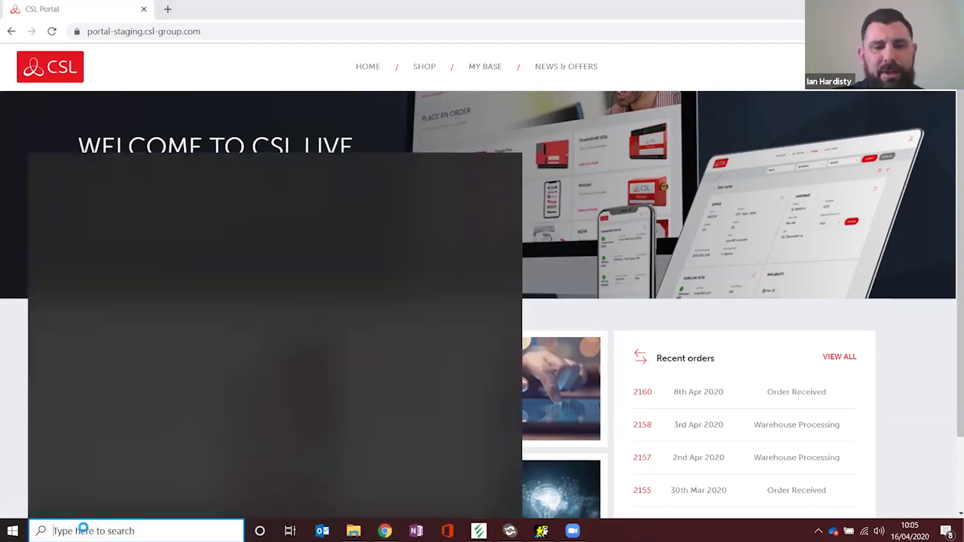
pyautogui.write('ser5')
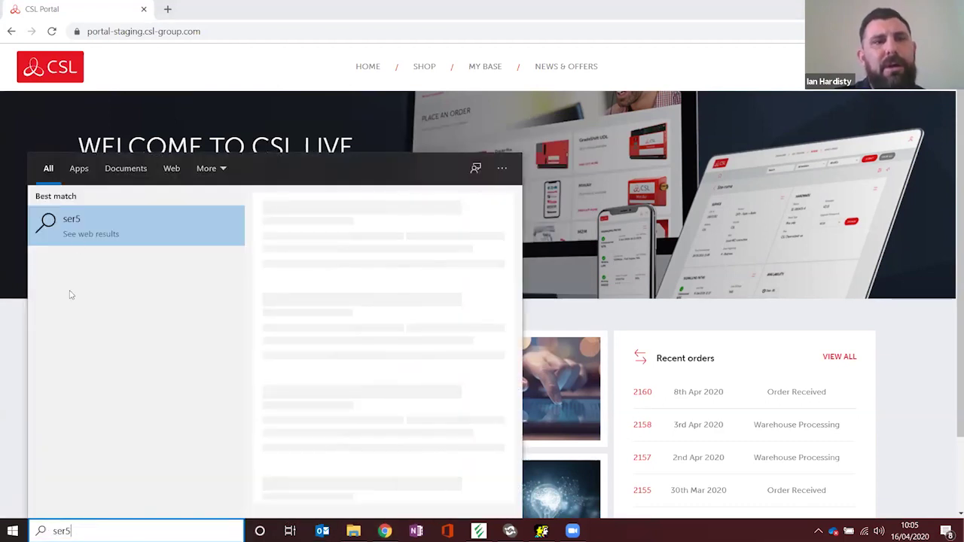
pyautogui.press('BackSpace')
pyautogui.click(99, 231)
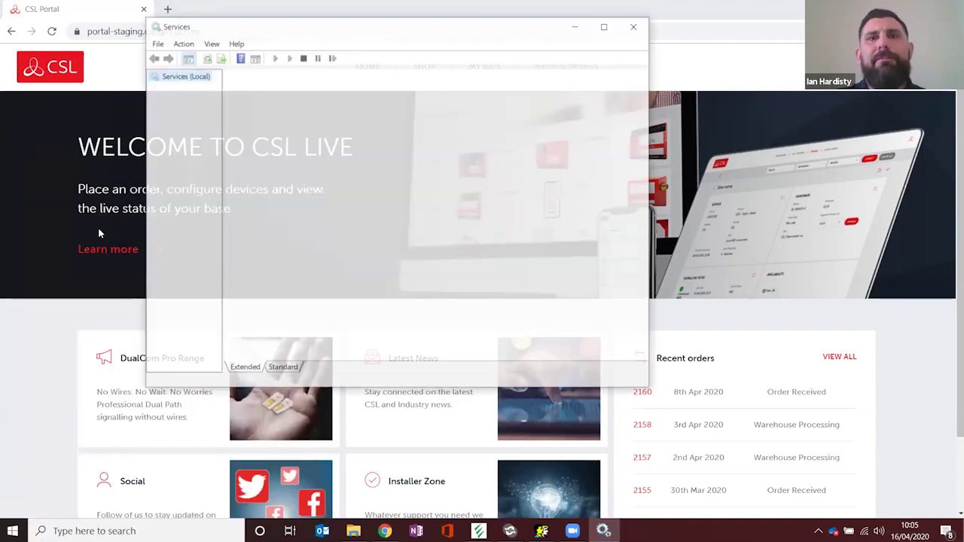
pyautogui.click(385, 142)
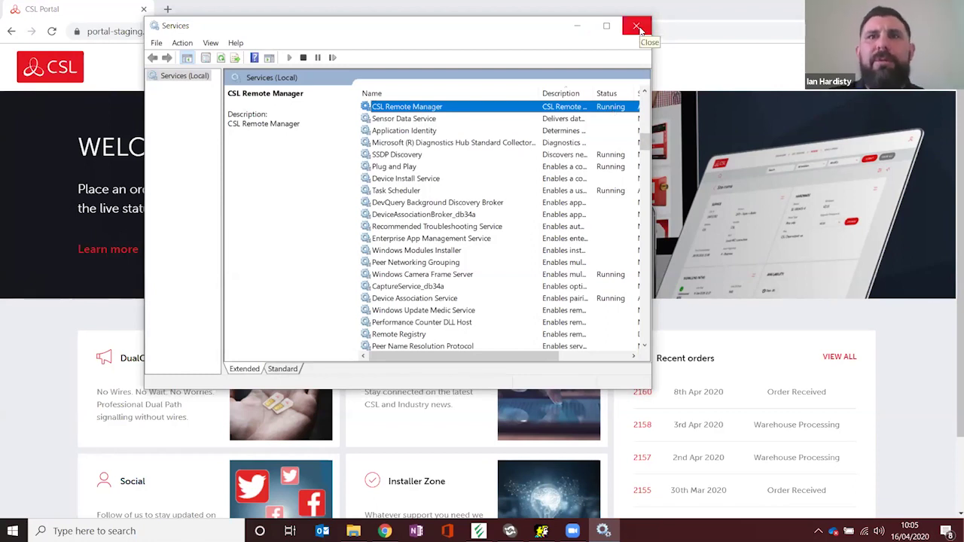
# Step: Start a UDL session for the Galaxy test site in My Base and select IP 127.0.1.47
pyautogui.click(636, 26)
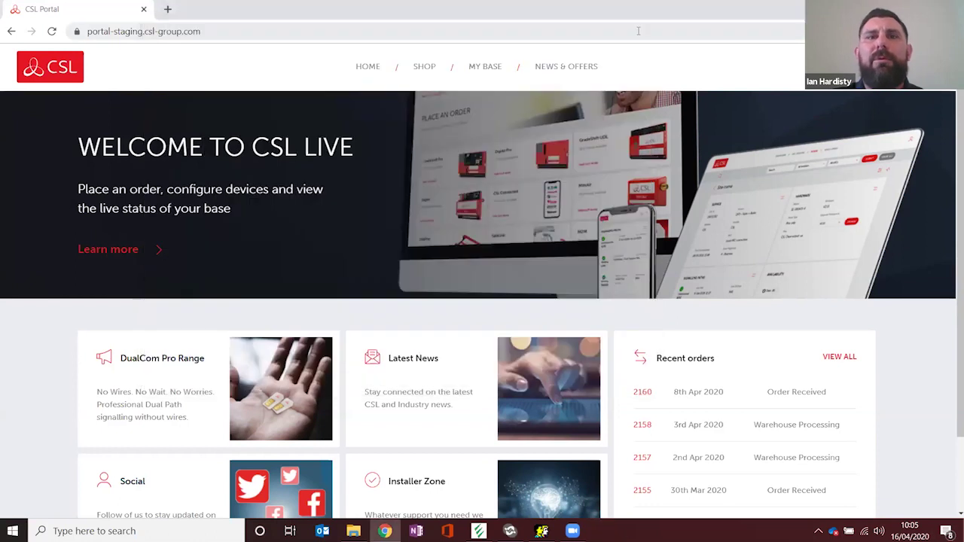
pyautogui.click(488, 68)
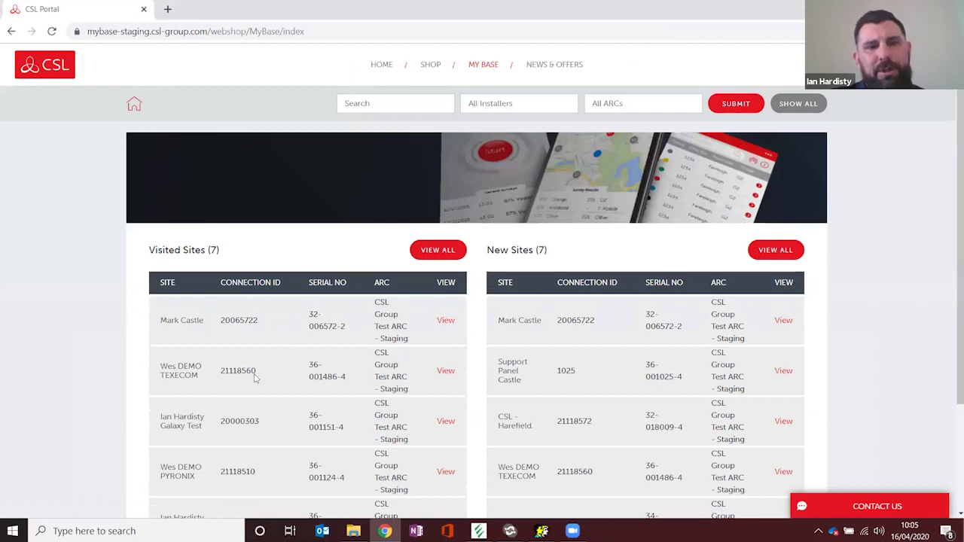
pyautogui.click(446, 423)
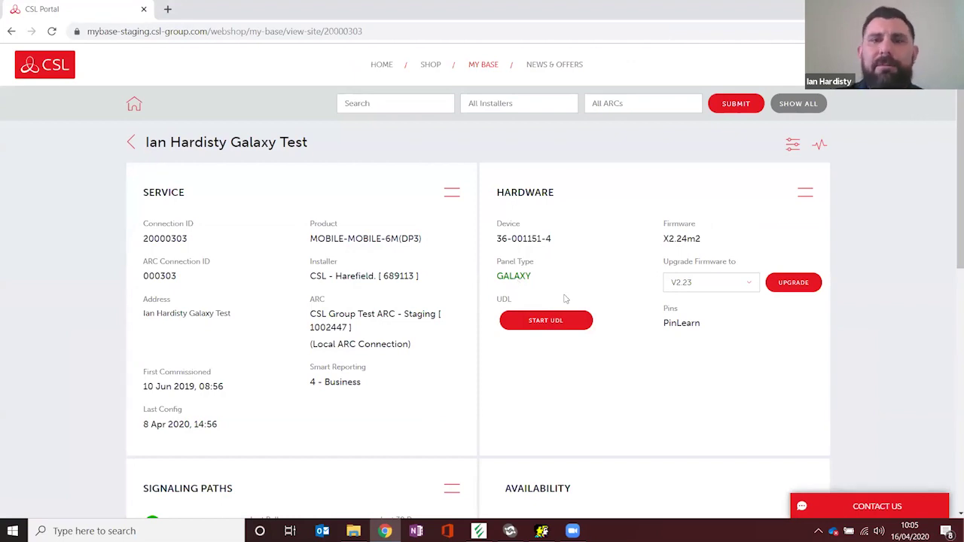
pyautogui.click(548, 322)
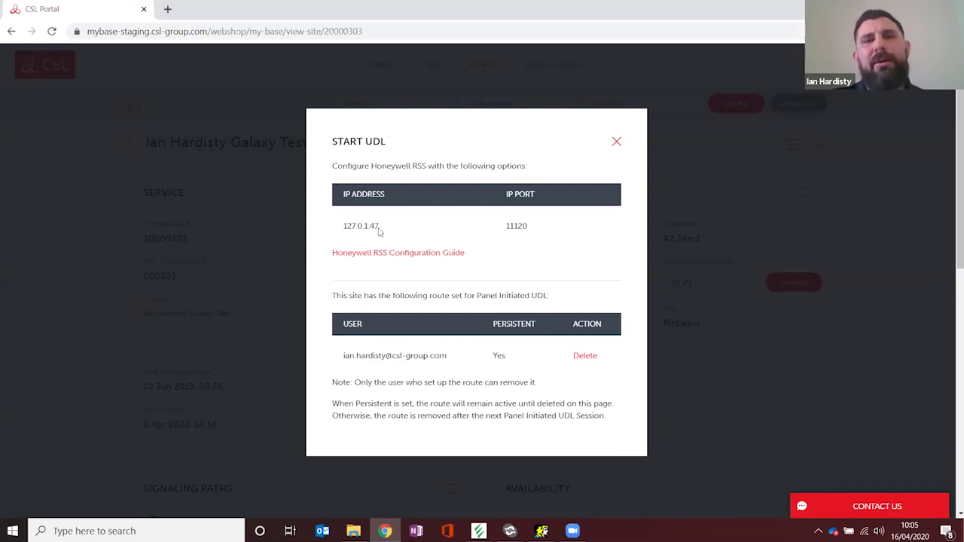
pyautogui.moveTo(343, 226); pyautogui.dragTo(381, 226)
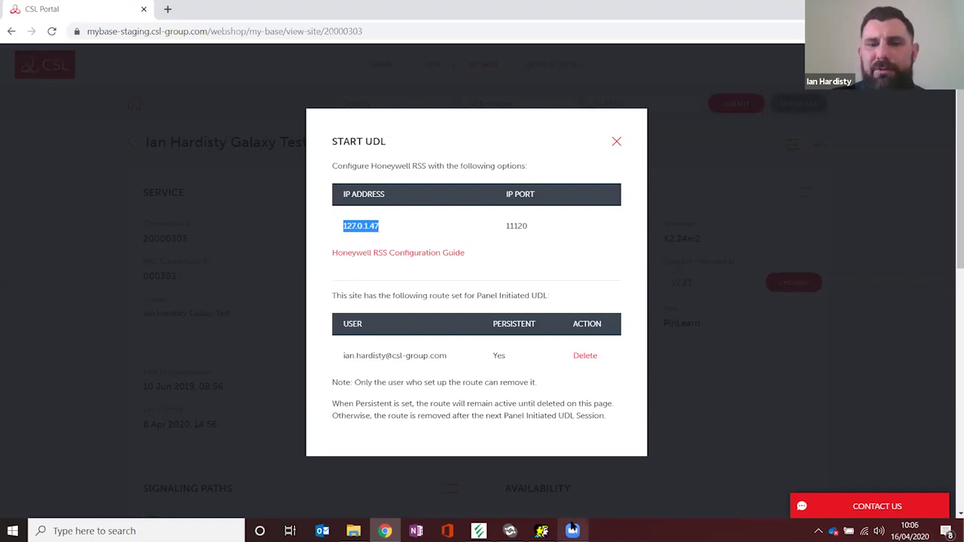
pyautogui.click(542, 532)
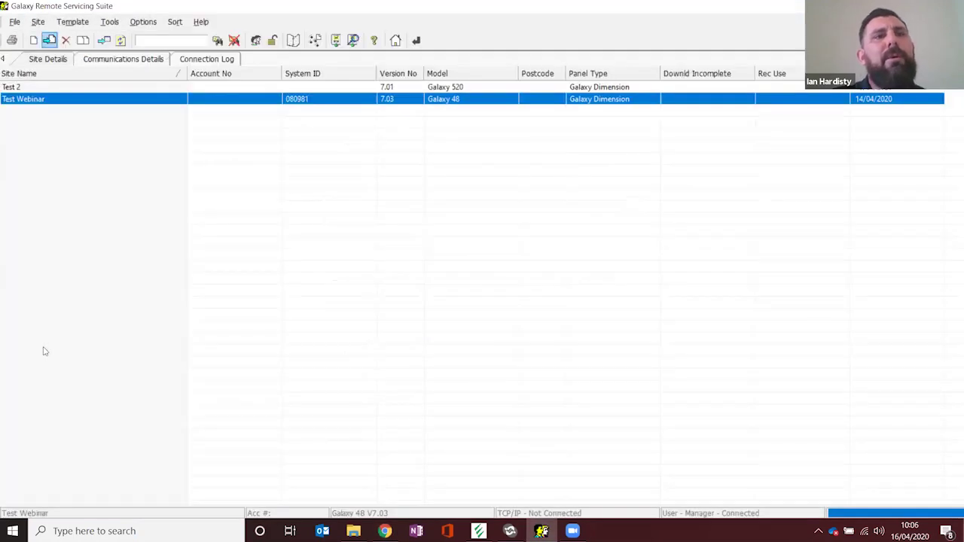
# Step: Create a new site named 'Test 3' and advance to its remote servicing page
pyautogui.hotkey('ctrl', 'n')
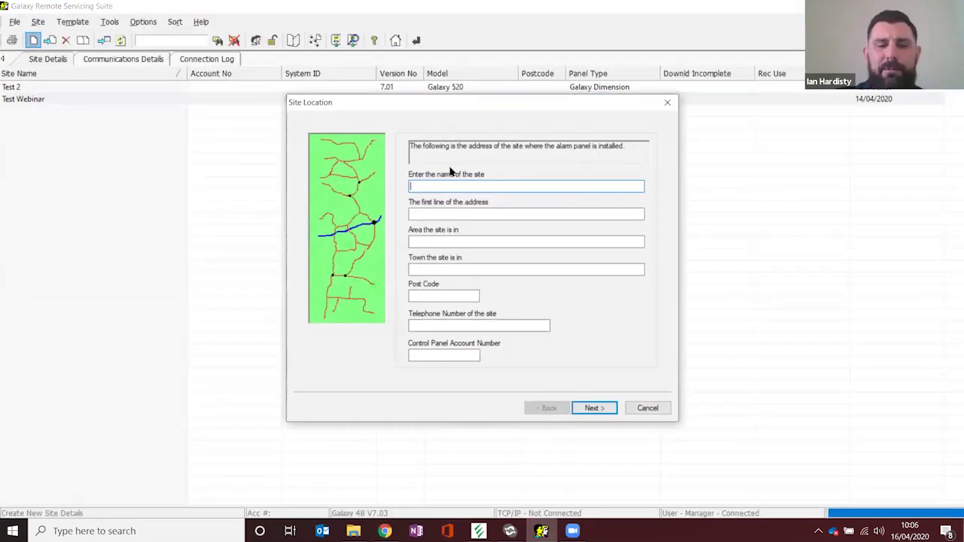
pyautogui.write('Test 3')
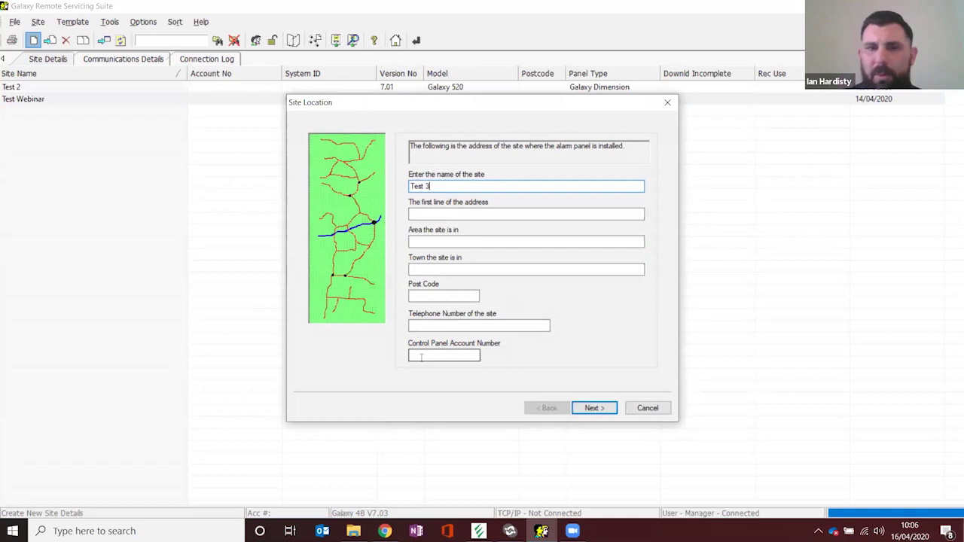
pyautogui.click(421, 357)
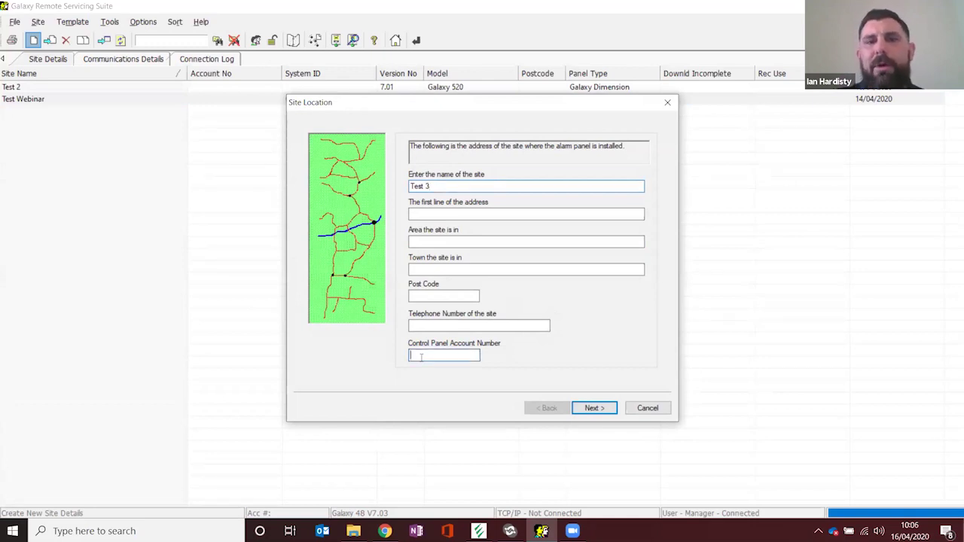
pyautogui.click(594, 410)
pyautogui.click(592, 411)
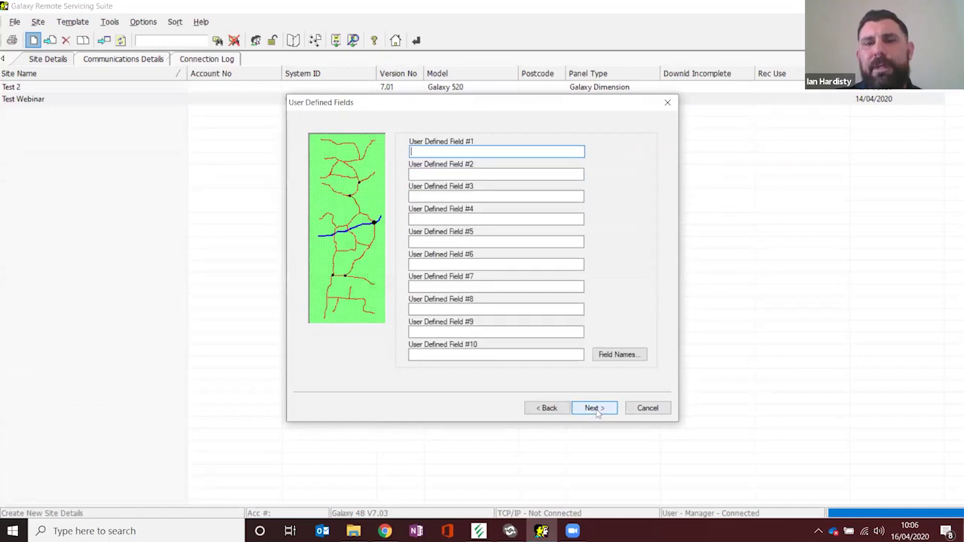
pyautogui.click(600, 411)
pyautogui.click(596, 409)
pyautogui.click(596, 409)
pyautogui.click(547, 408)
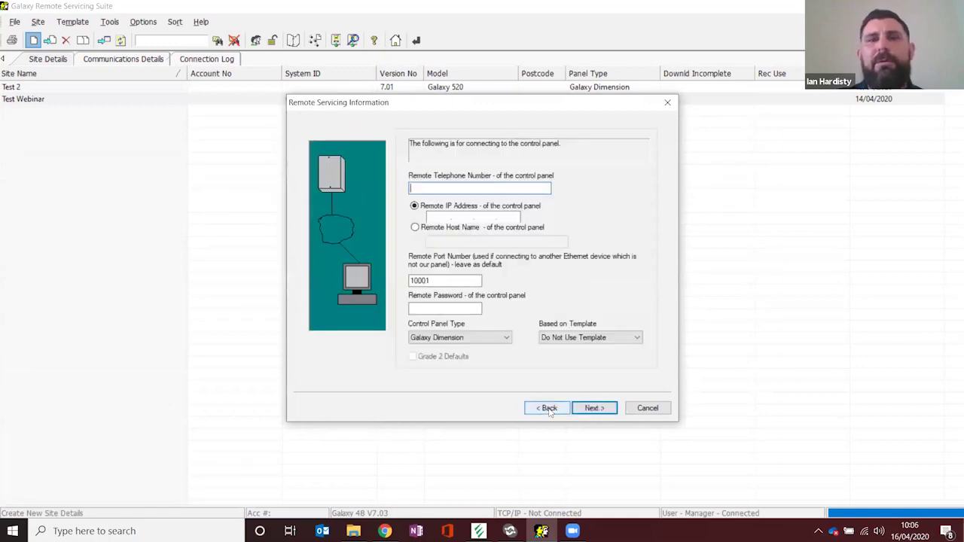
# Step: Set the remote port to 11120, accept the shared-IP warning and finish the site
pyautogui.click(435, 217)
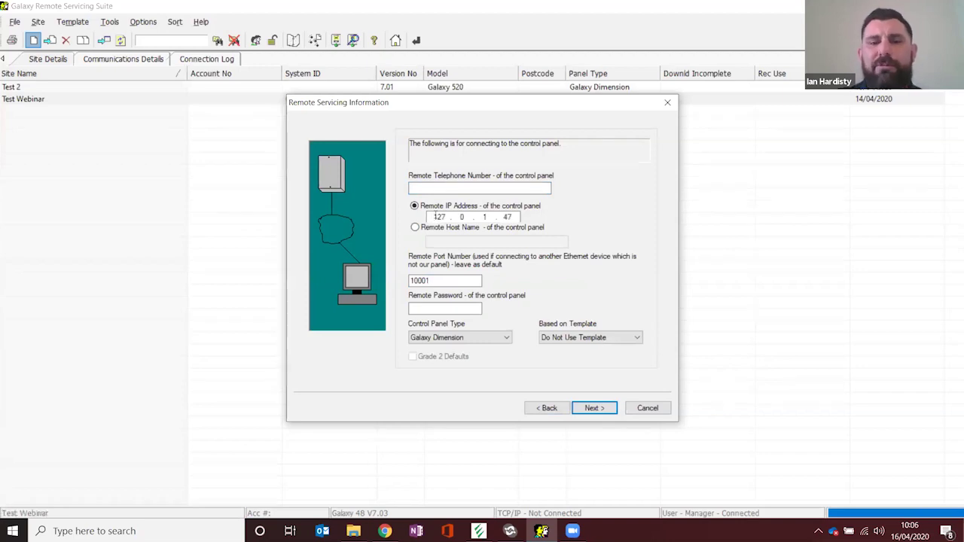
pyautogui.hotkey('alt', 'Tab')
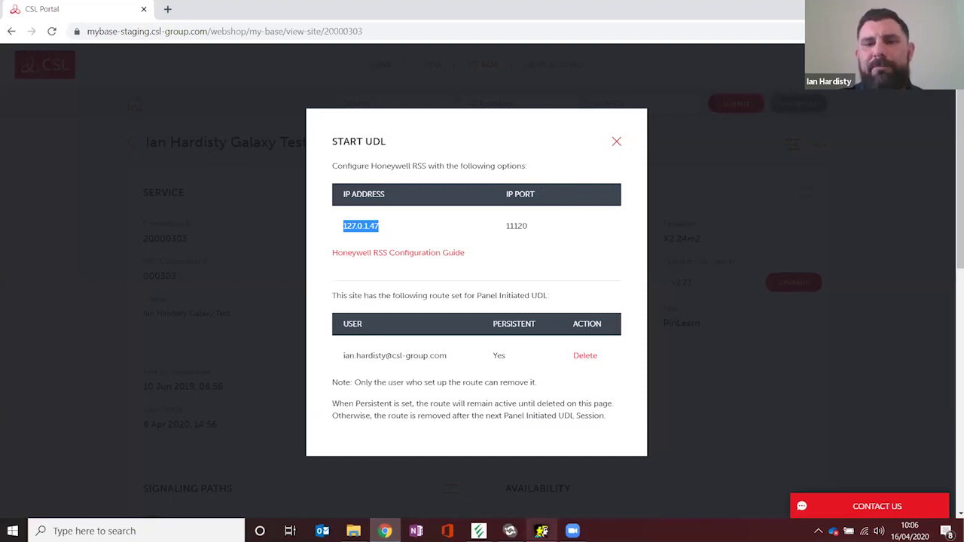
pyautogui.click(541, 532)
pyautogui.doubleClick(442, 281)
pyautogui.write('11120')
pyautogui.click(588, 409)
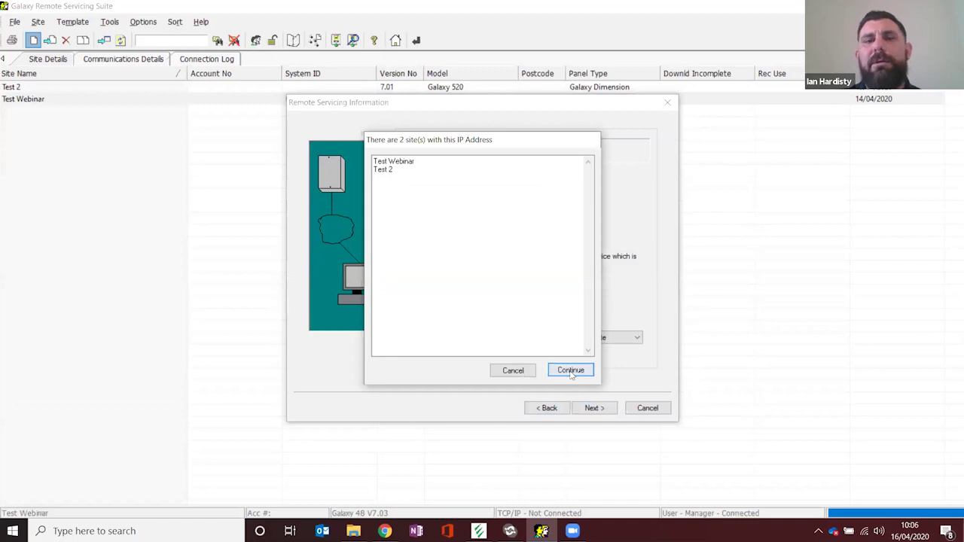
pyautogui.click(571, 370)
pyautogui.click(600, 411)
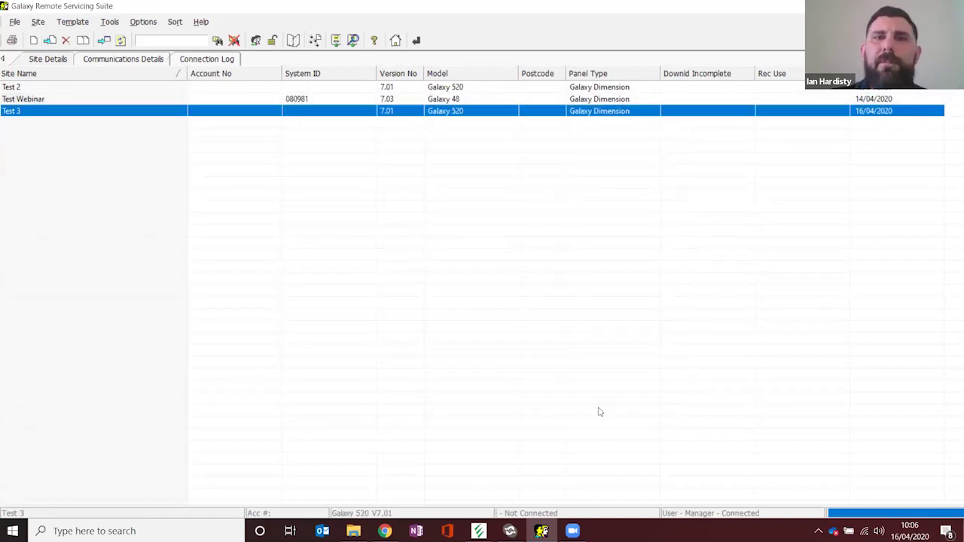
# Step: Open Test Webinar, untick Ethernet Encrypted in communications setup and dial with the account password
pyautogui.doubleClick(25, 99)
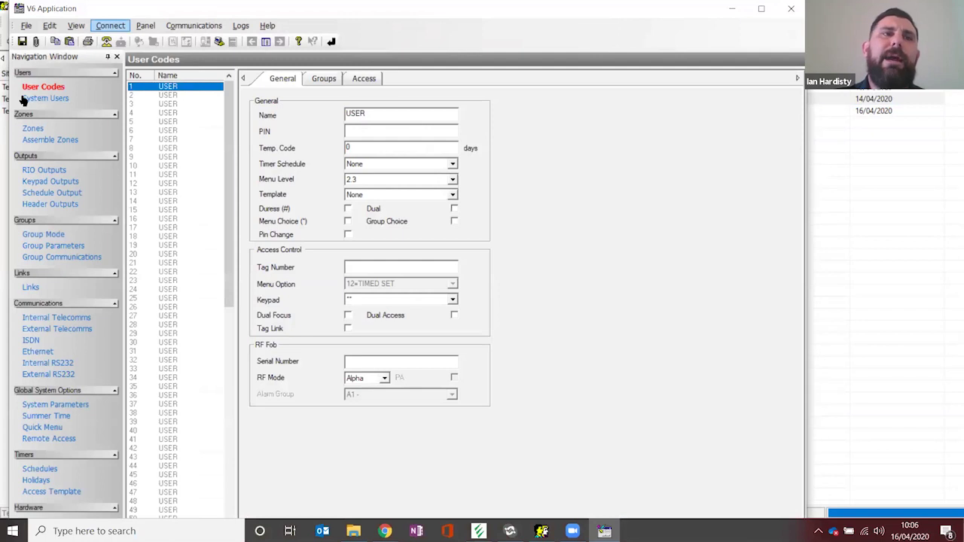
pyautogui.press('Down')
pyautogui.press('Return')
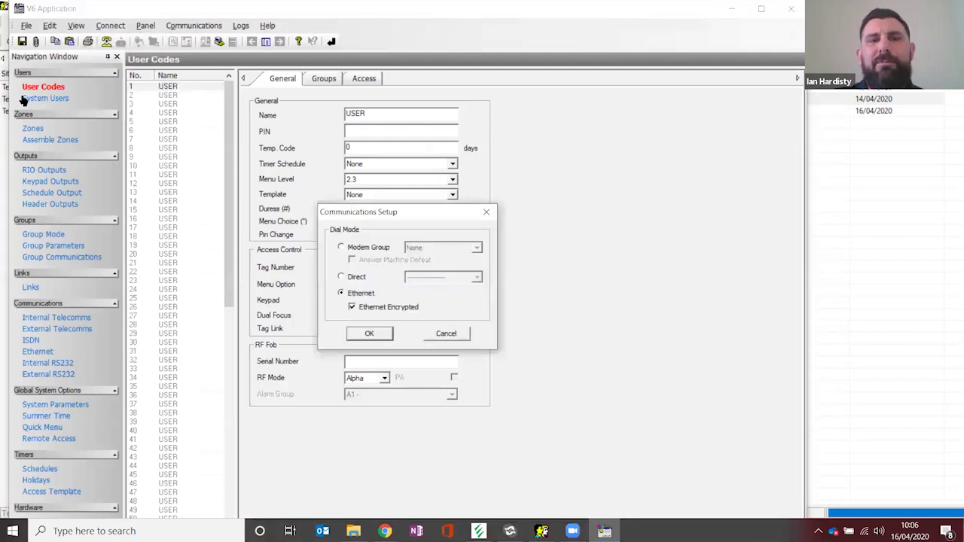
pyautogui.click(352, 307)
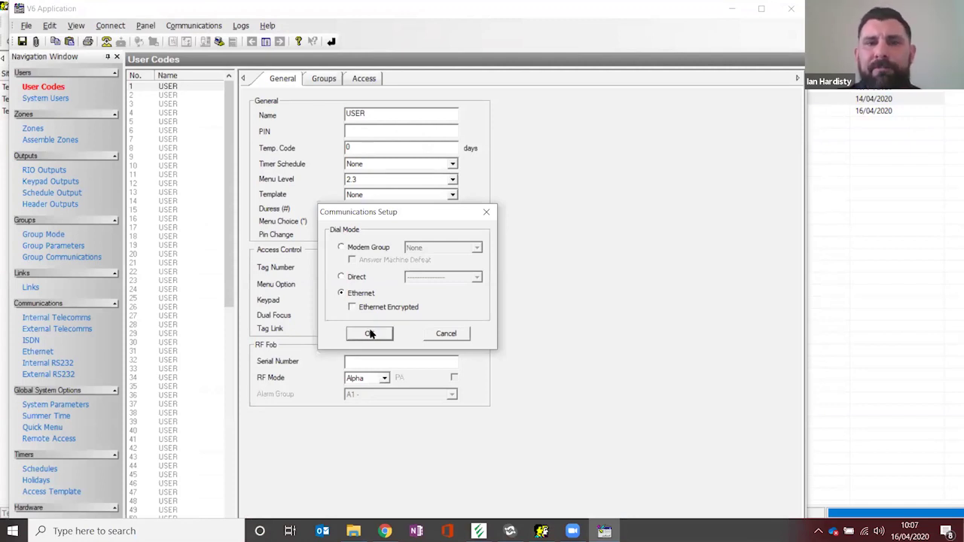
pyautogui.click(370, 333)
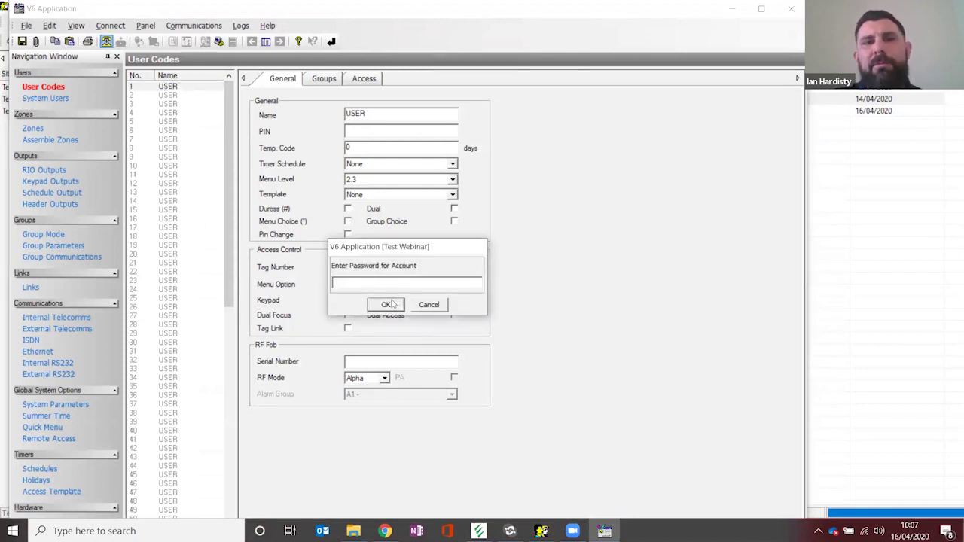
pyautogui.click(385, 304)
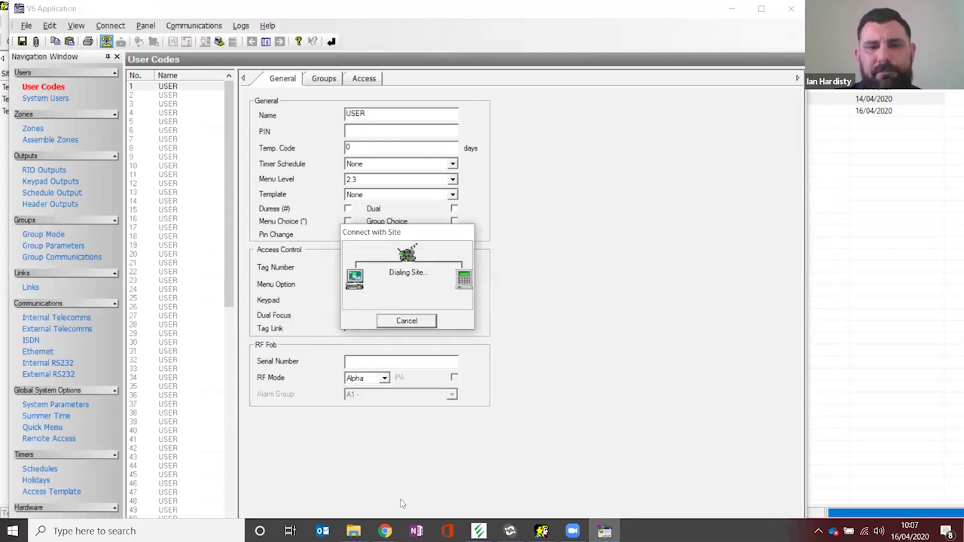
pyautogui.click(542, 531)
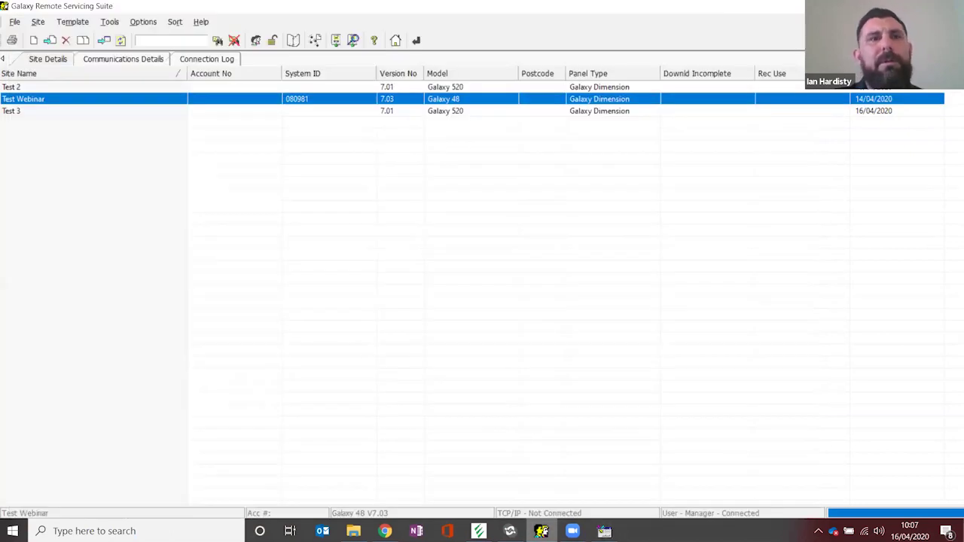
# Step: Close the portal's UDL details and acknowledge 'Successfully connected to site' in V6
pyautogui.click(542, 532)
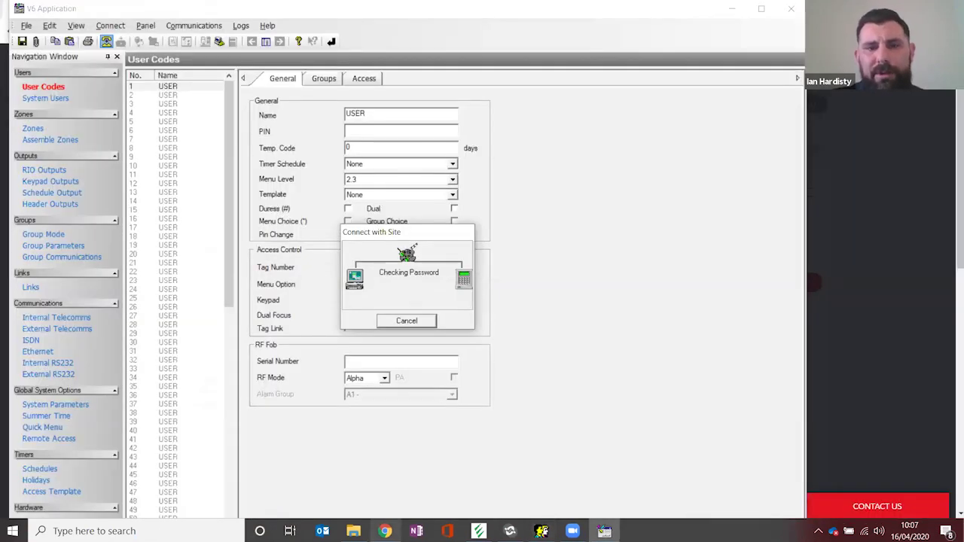
pyautogui.click(385, 531)
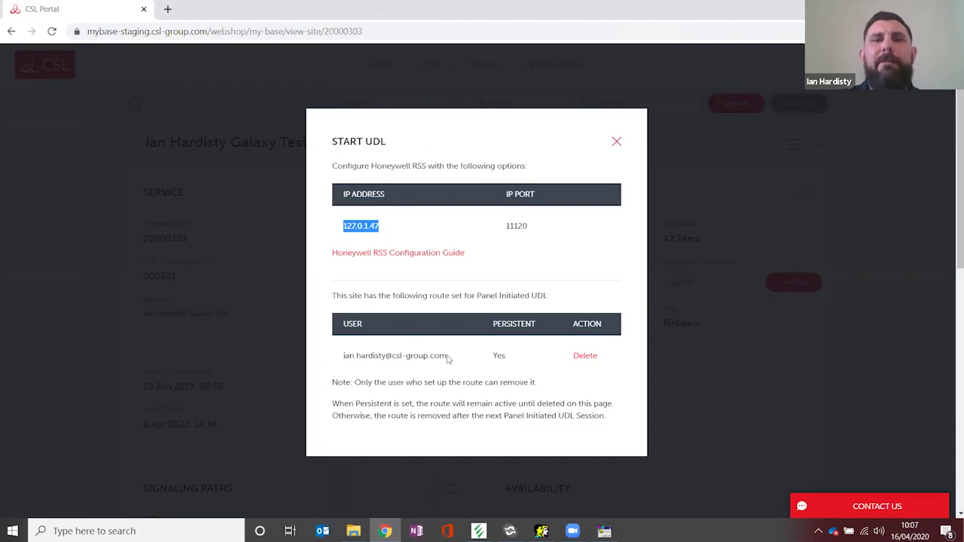
pyautogui.click(618, 143)
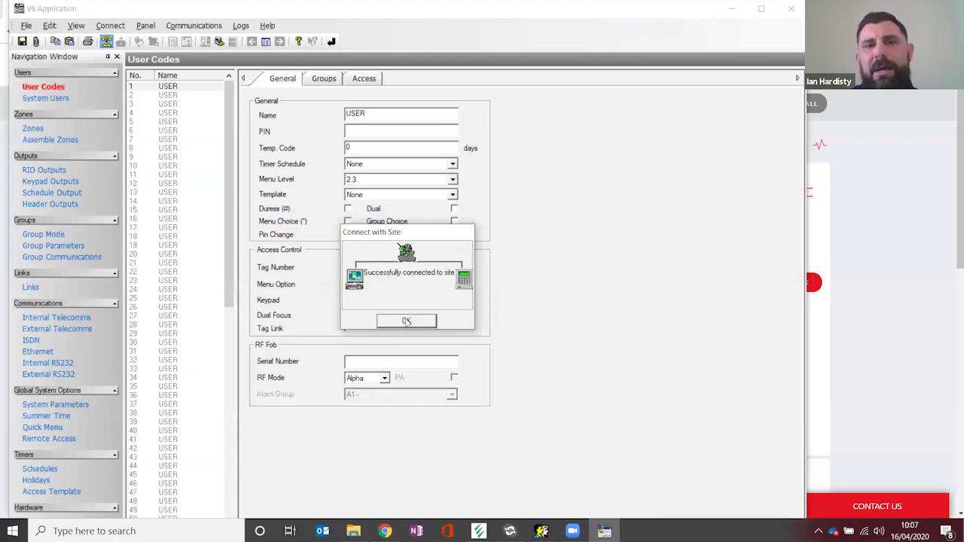
pyautogui.click(406, 322)
pyautogui.hotkey('alt', 'p')
pyautogui.press('Escape')
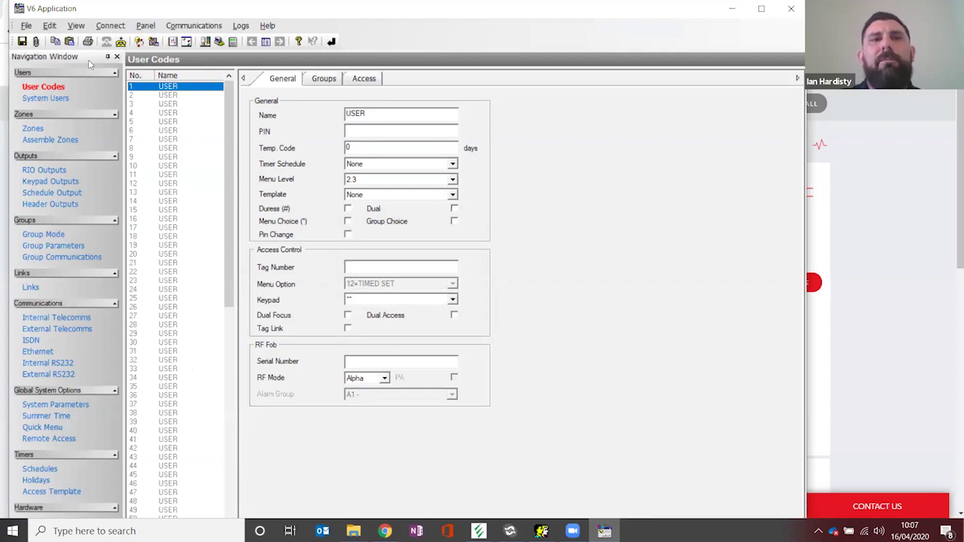
# Step: Maximise V6, centre the remote keypad showing Engineer Mode, close it, and reopen the portal's UDL details
pyautogui.press('super+Up')
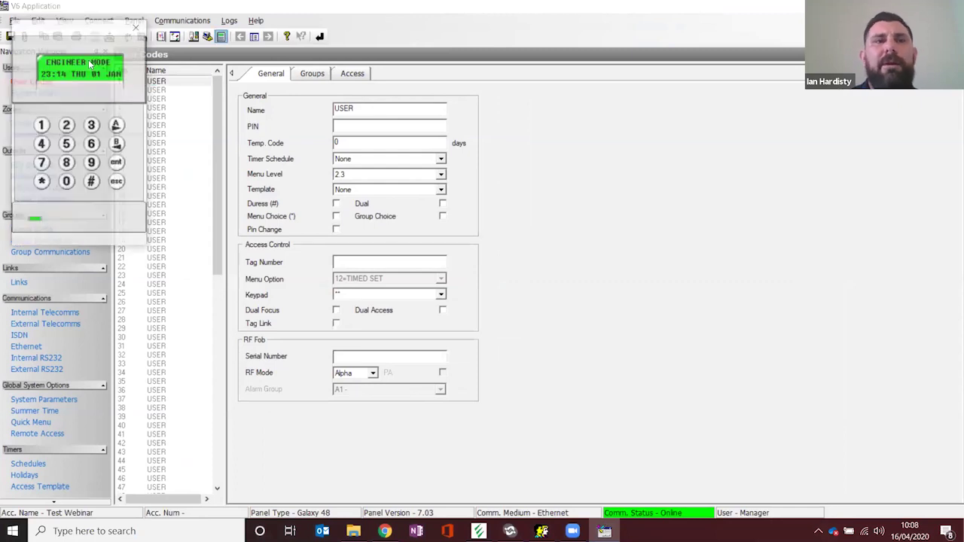
pyautogui.moveTo(54, 66); pyautogui.dragTo(250, 186)
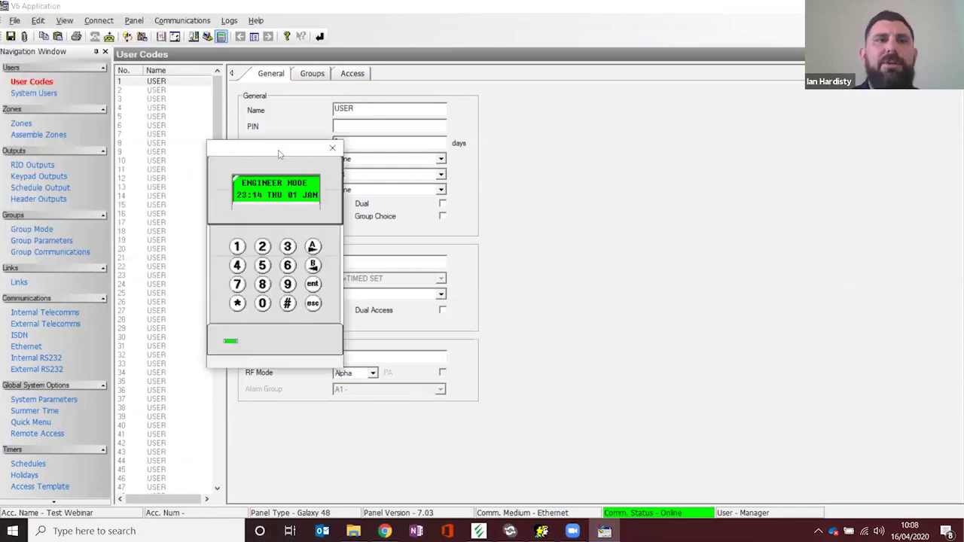
pyautogui.click(332, 149)
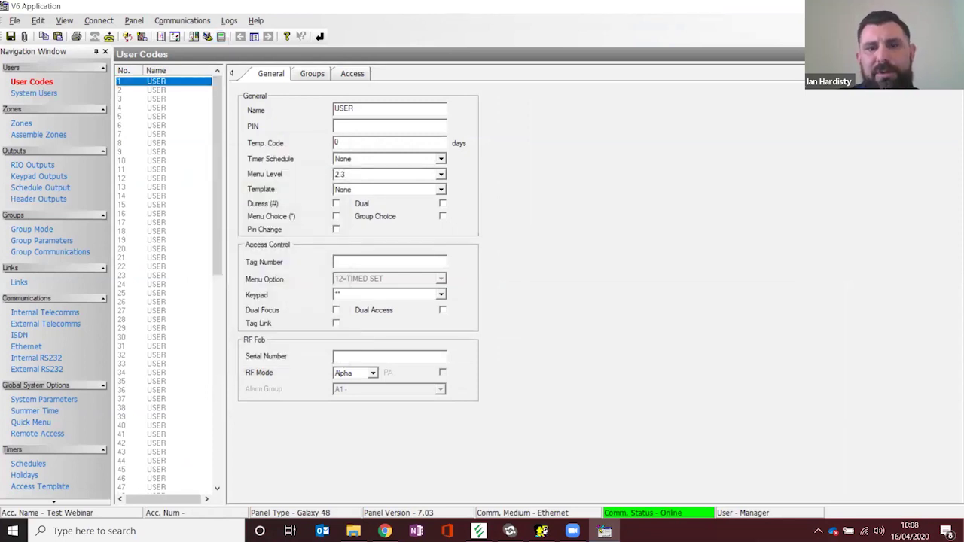
pyautogui.click(385, 531)
pyautogui.click(567, 325)
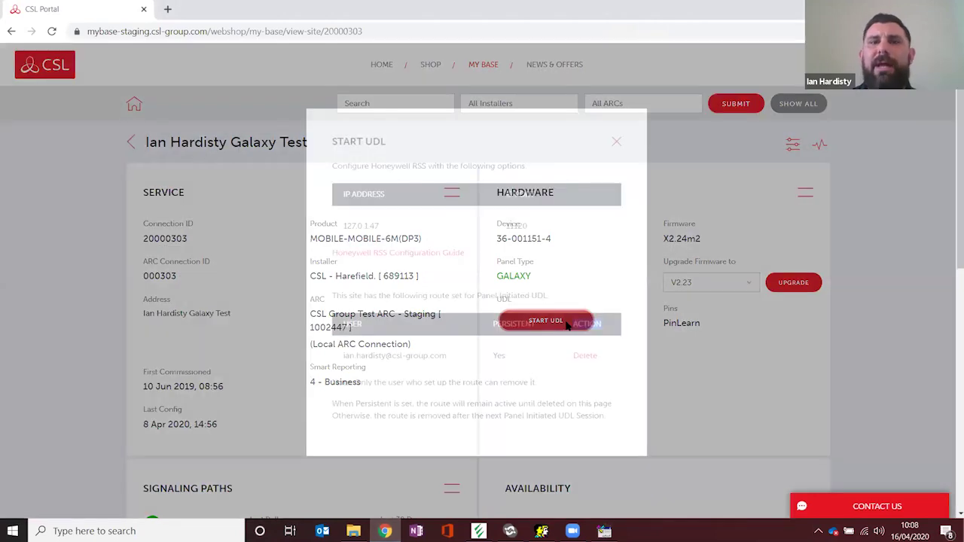
# Step: Close the UDL details, confirm V6 reads Offline, and return to the portal
pyautogui.click(617, 143)
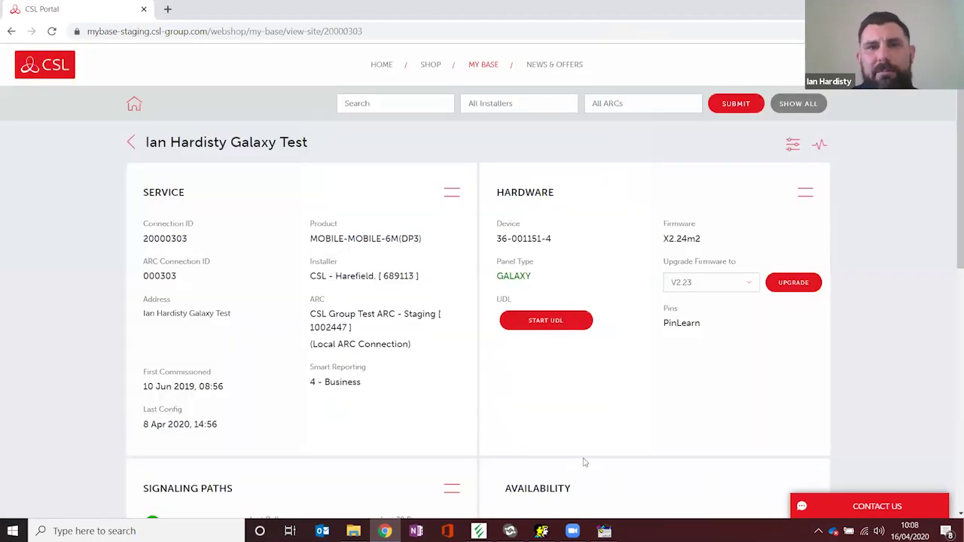
pyautogui.click(604, 531)
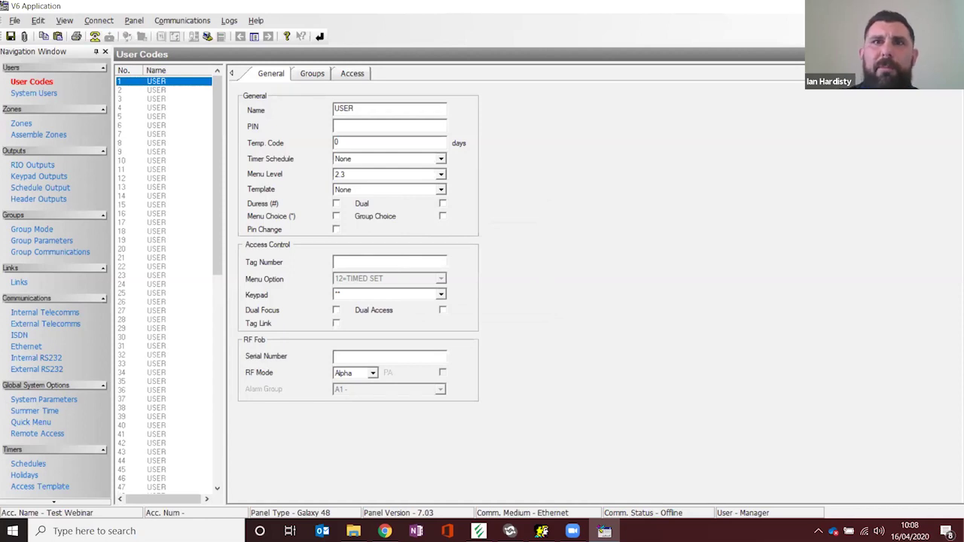
pyautogui.hotkey('alt', 'Tab')
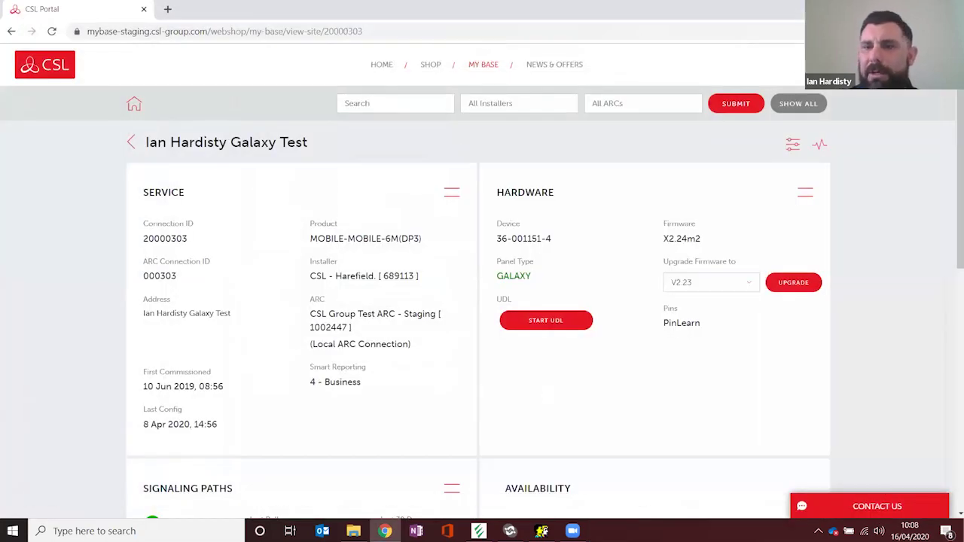
# Step: Open the Communication Server monitor from the tray to watch the Test Webinar Galaxy 48 automated call, then return to the site list
pyautogui.click(819, 531)
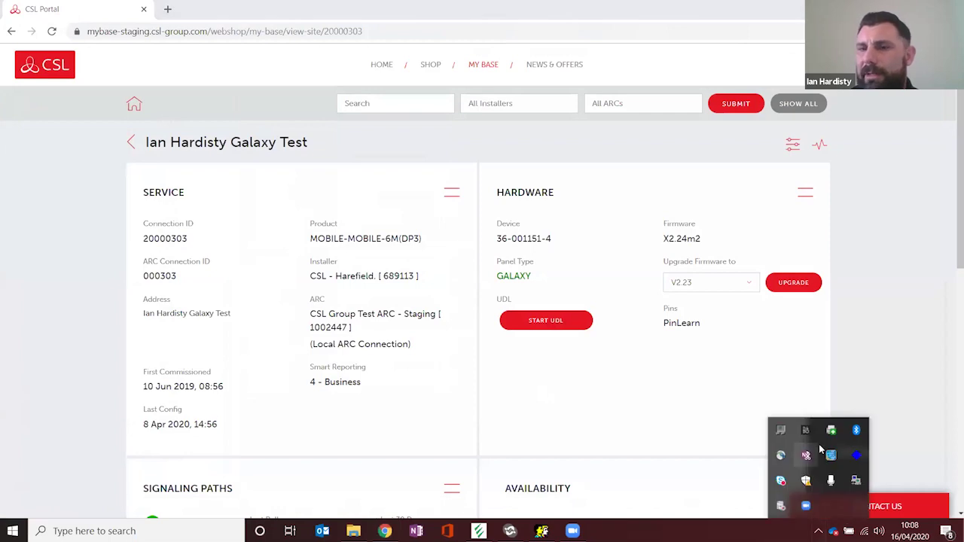
pyautogui.doubleClick(856, 480)
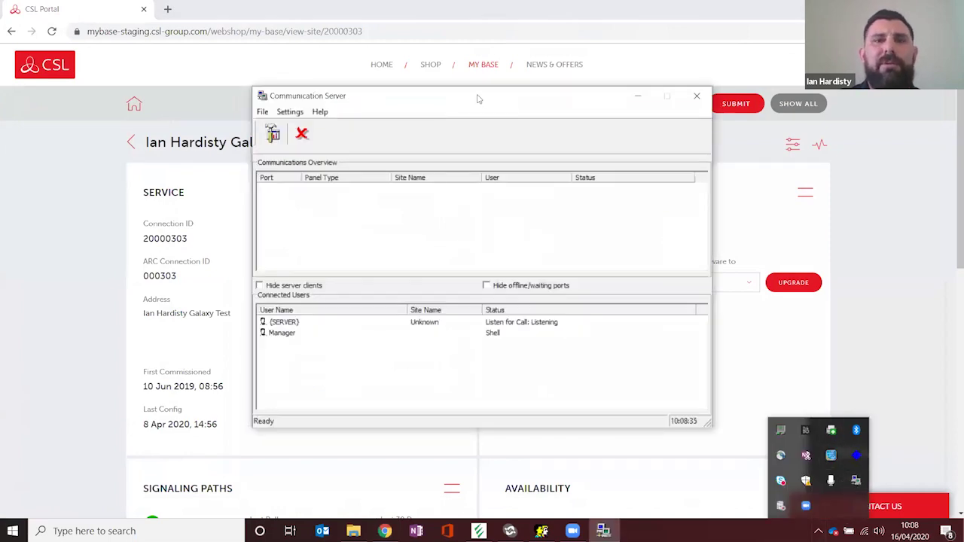
pyautogui.moveTo(477, 98); pyautogui.dragTo(447, 101)
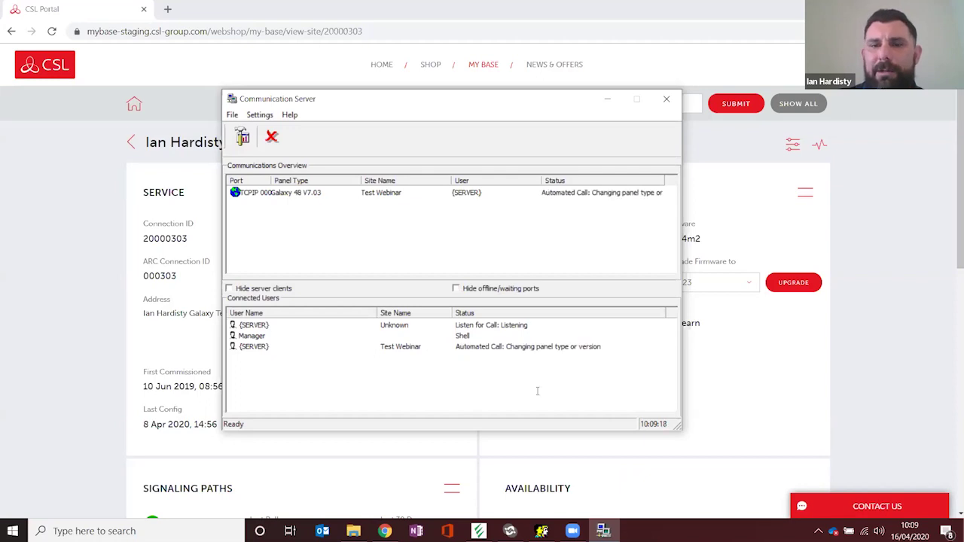
pyautogui.click(541, 531)
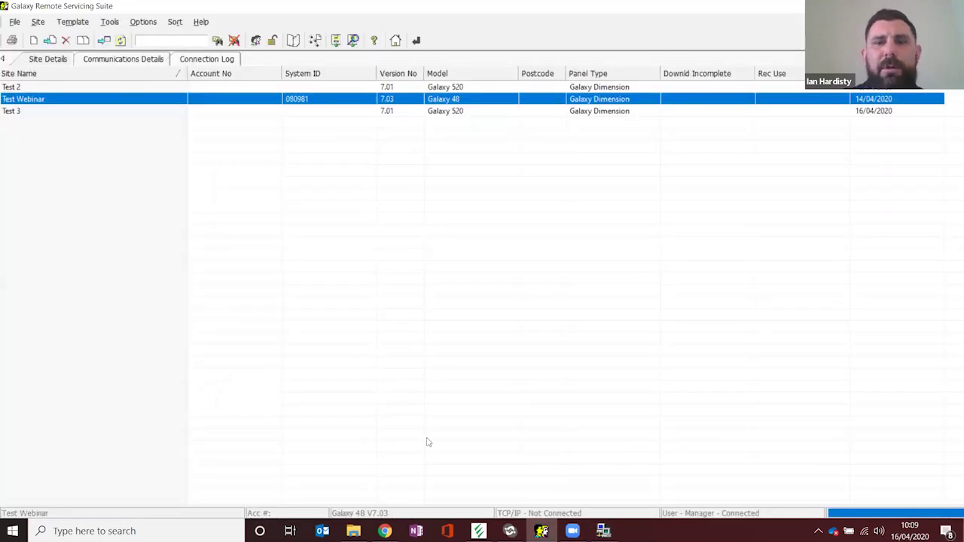
# Step: Adopt Test Webinar's incoming call from Communications Details into V6, then disconnect from the site
pyautogui.click(603, 531)
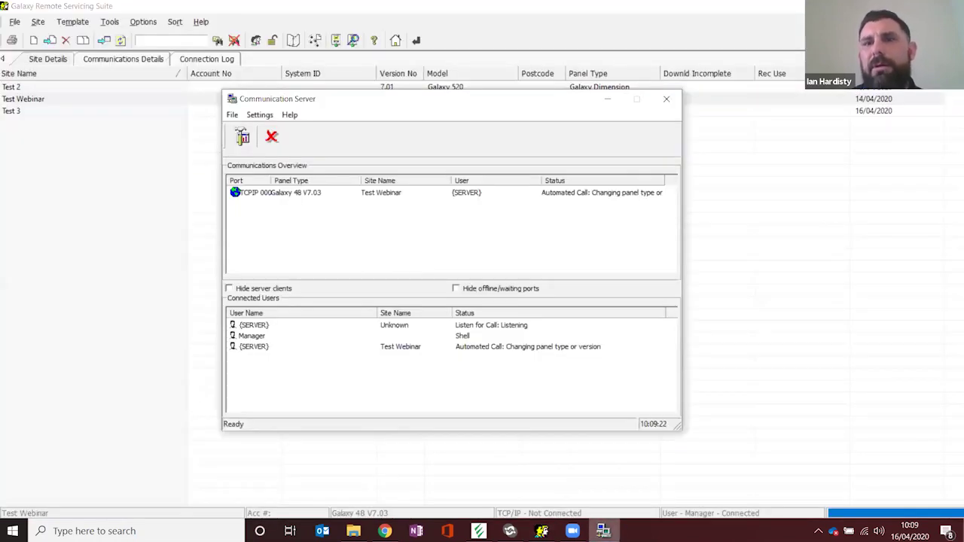
pyautogui.click(54, 211)
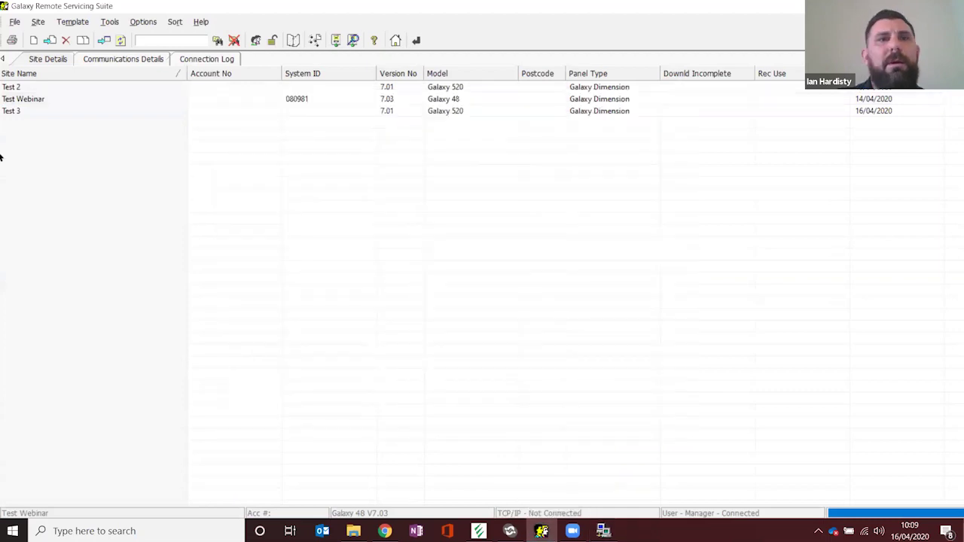
pyautogui.click(124, 63)
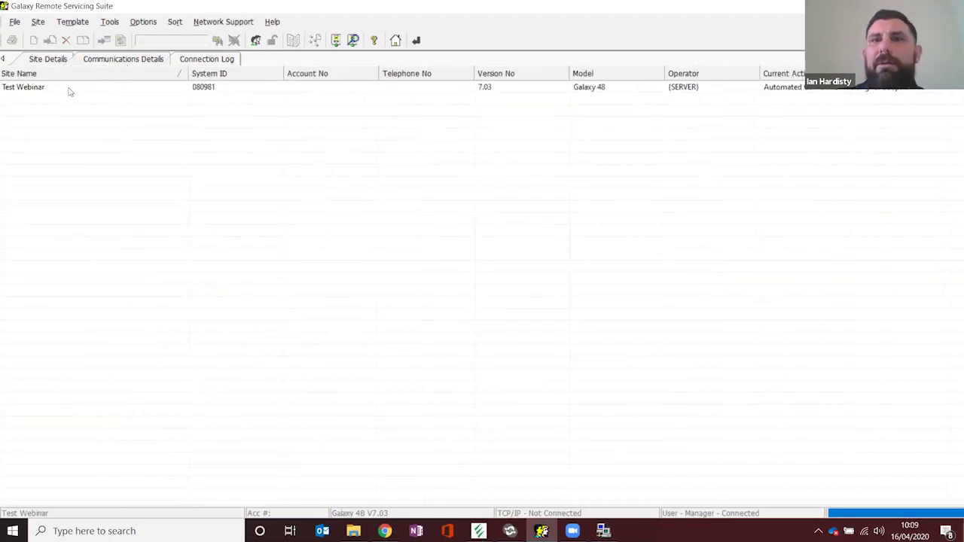
pyautogui.rightClick(46, 89)
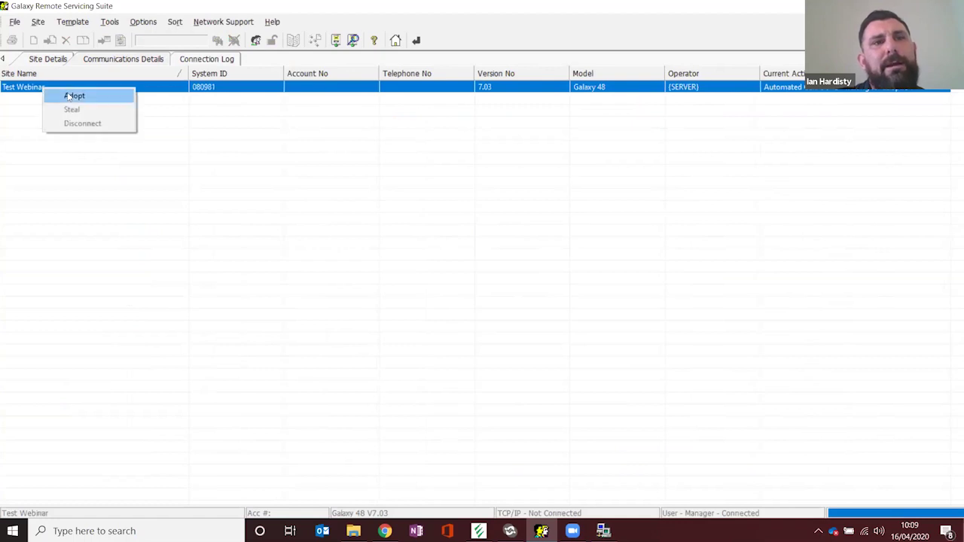
pyautogui.click(75, 96)
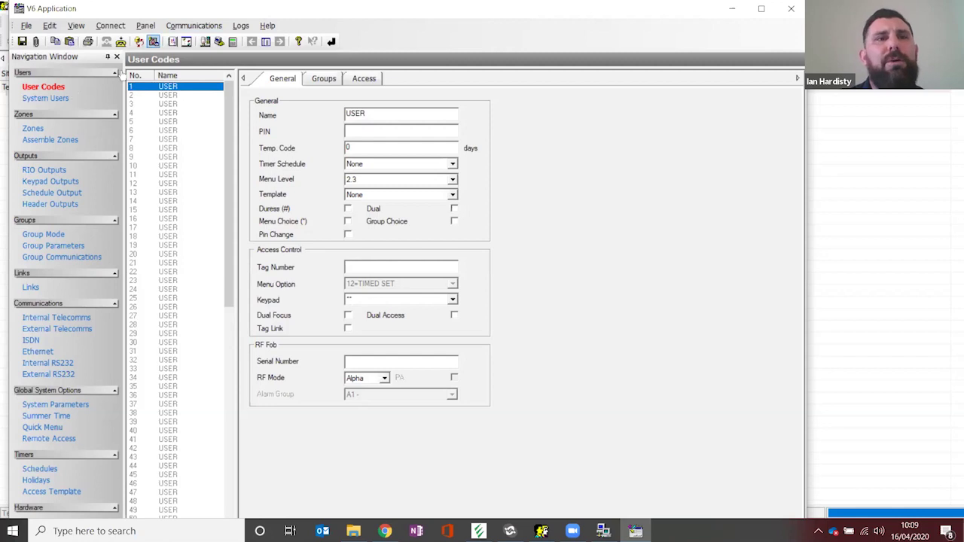
pyautogui.click(120, 42)
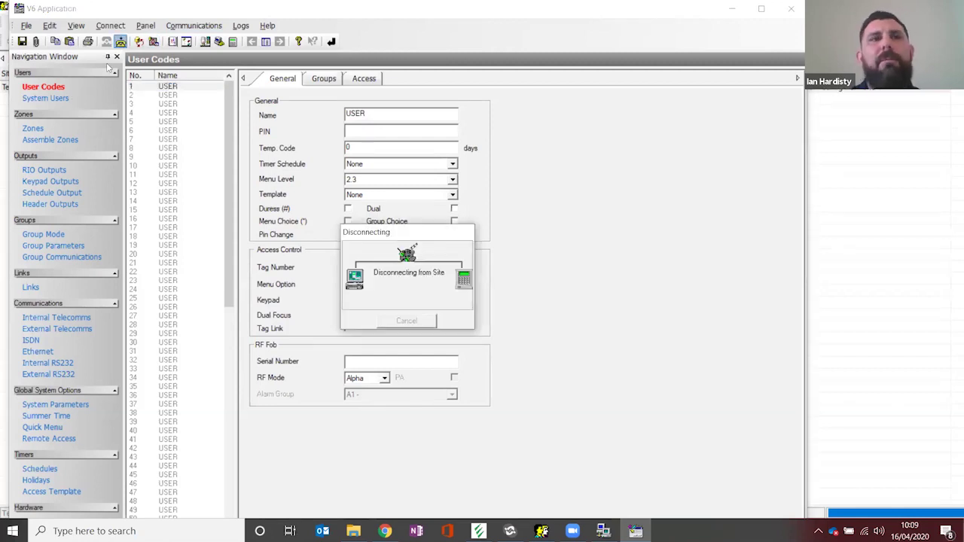
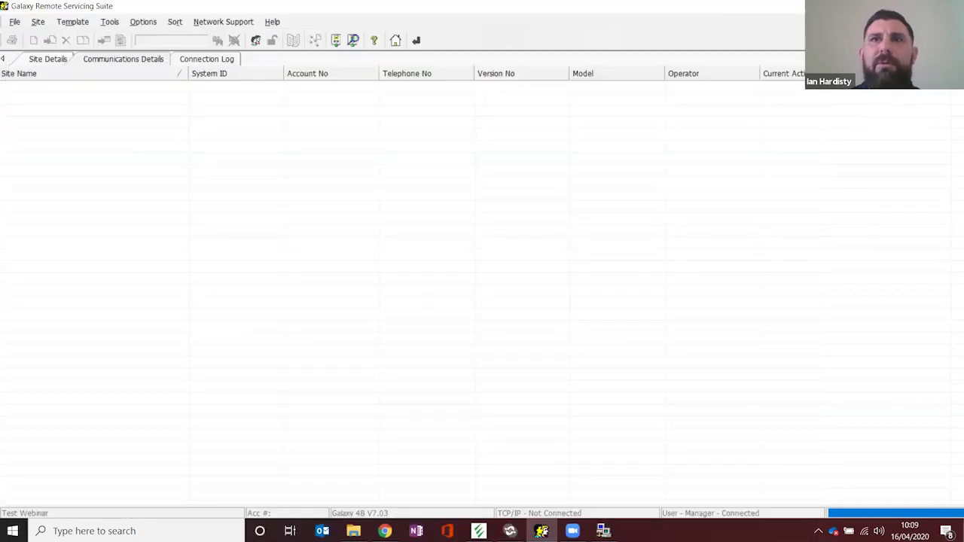
# Step: Minimize Galaxy Remote Servicing Suite to reveal the CSL portal and the listening Communication Server
pyautogui.click(542, 531)
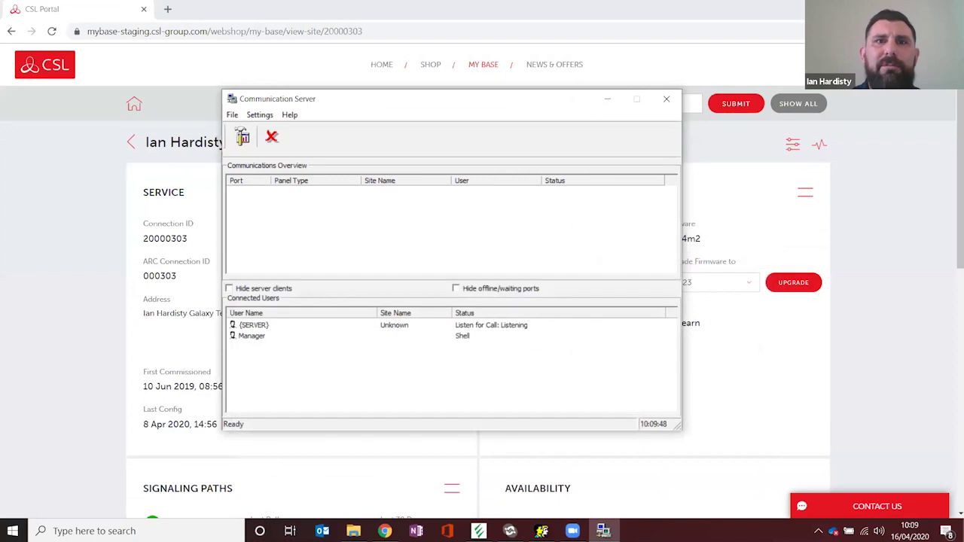
# Step: Bring up the TEXECOM demo site's Start UDL details: IP 127.1.207.32, port 11121
pyautogui.click(610, 99)
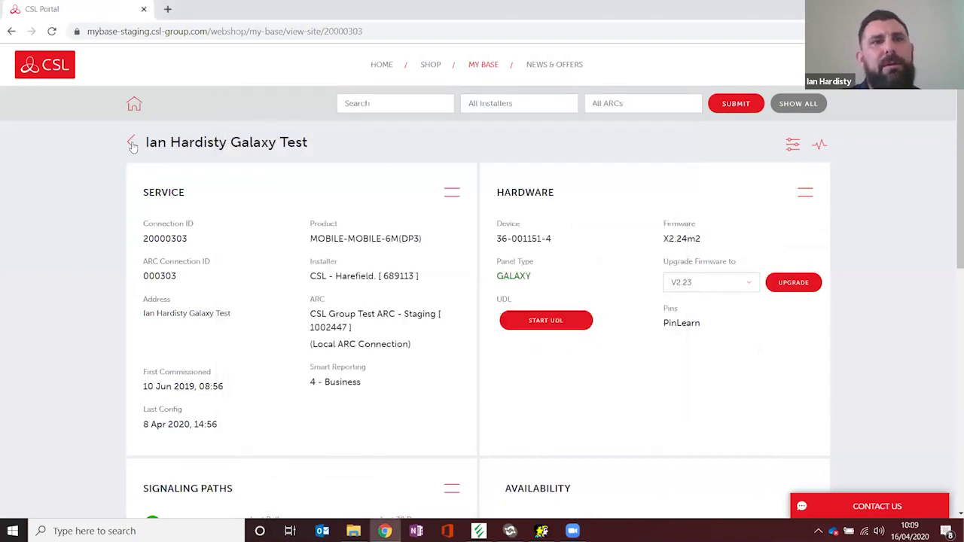
pyautogui.click(132, 143)
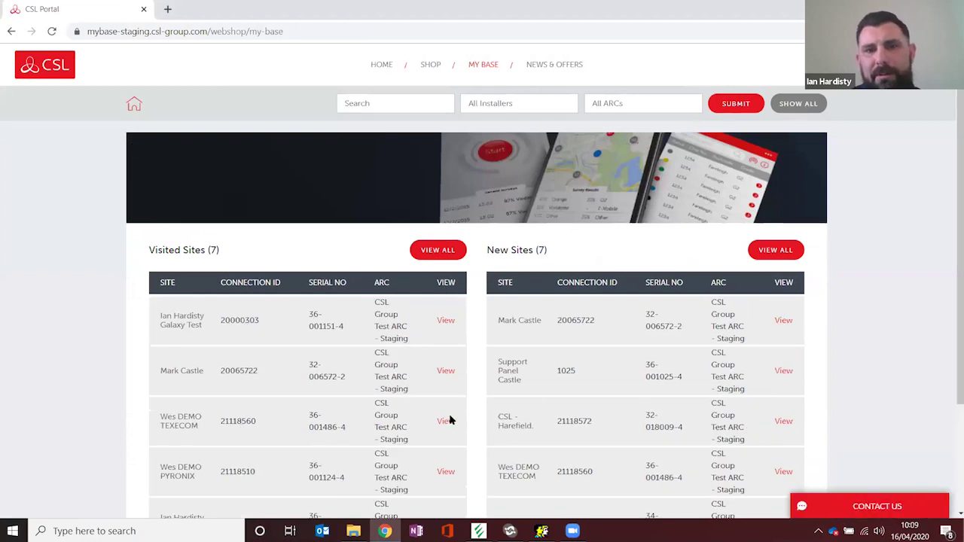
pyautogui.click(446, 421)
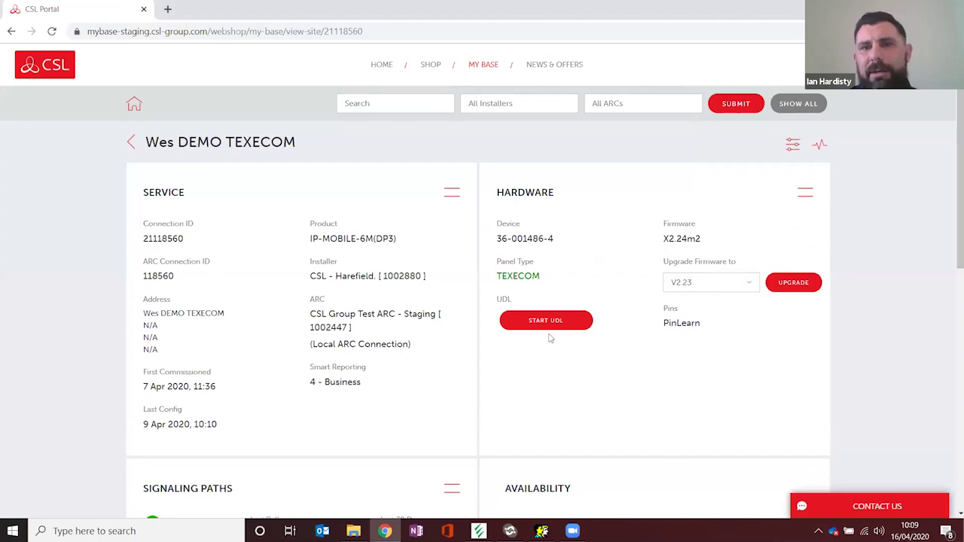
pyautogui.click(545, 324)
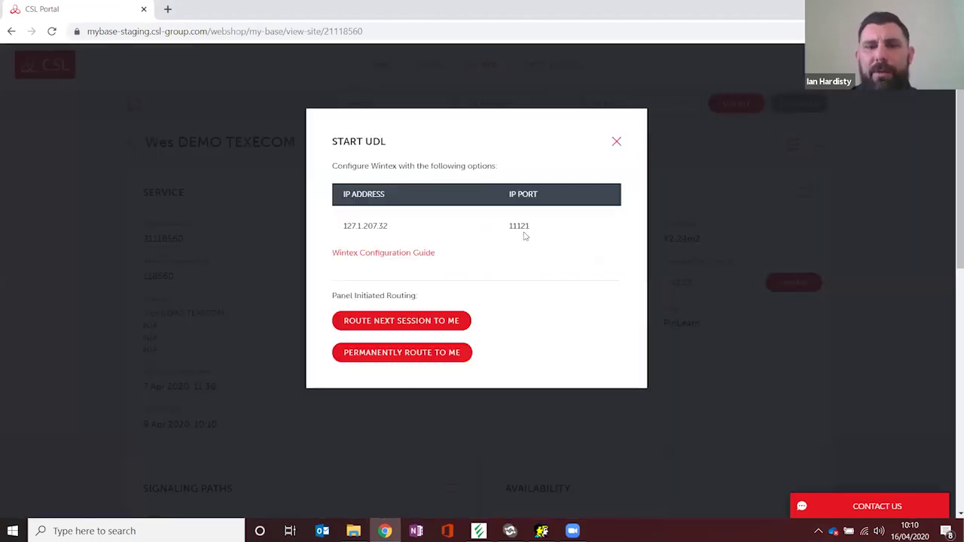
pyautogui.click(478, 531)
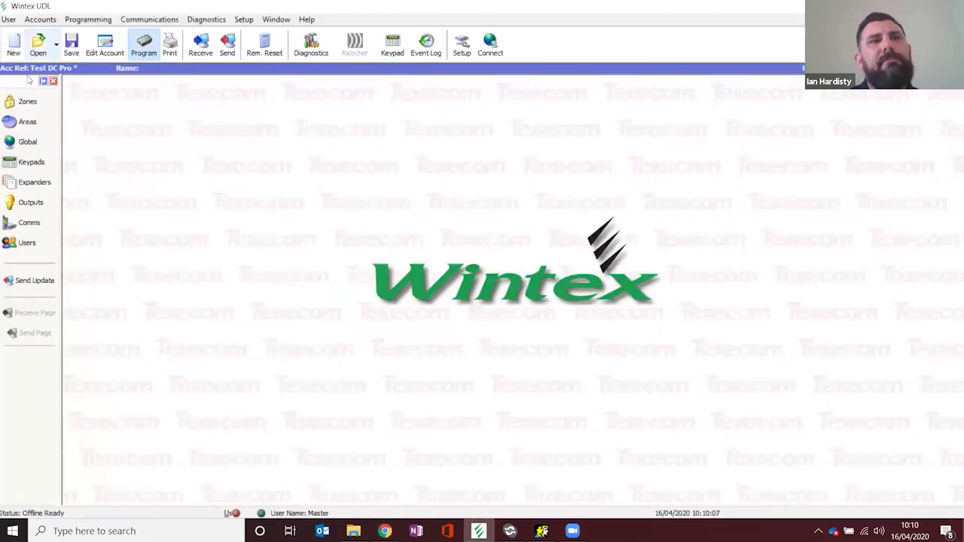
# Step: Save Test DC Pro and start a new account Test Web 2 with panel type Elite 24
pyautogui.click(53, 80)
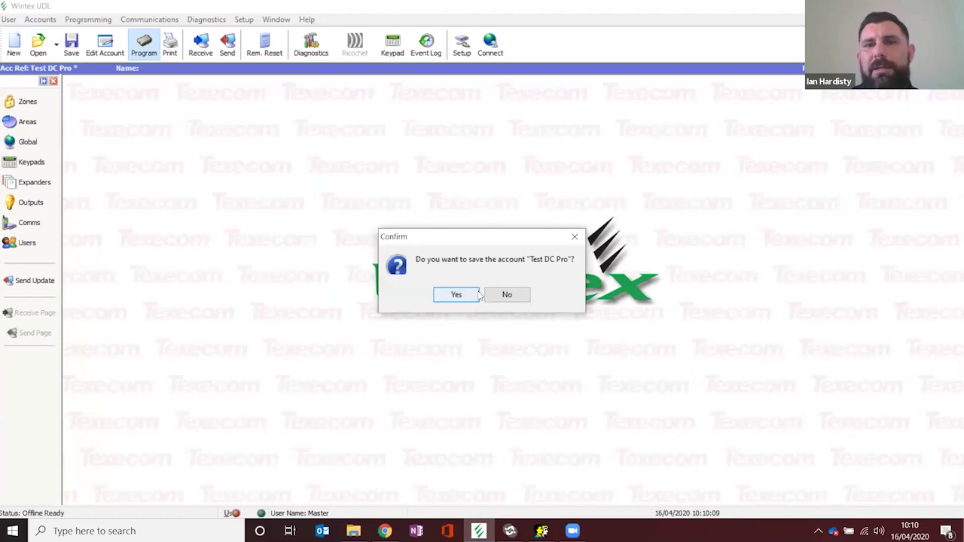
pyautogui.click(456, 294)
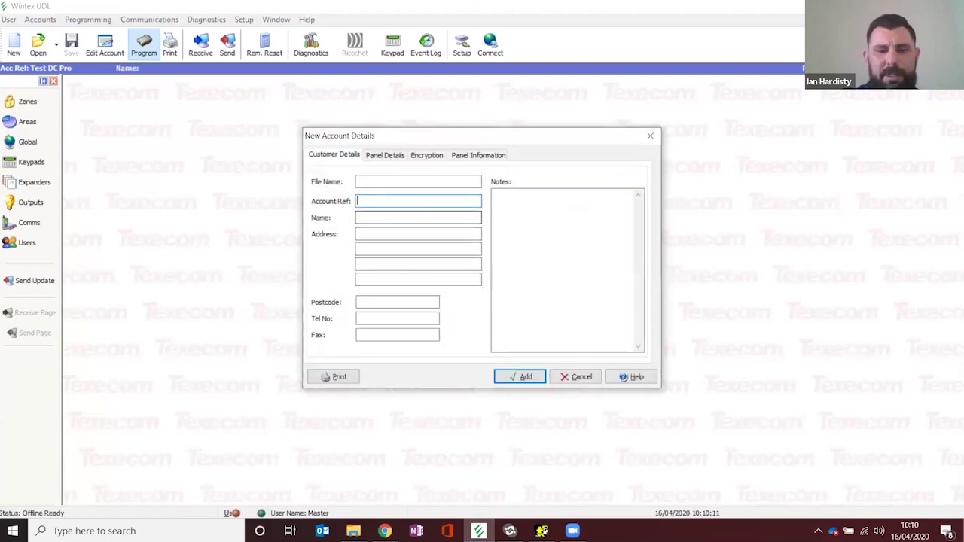
pyautogui.write('Test Web 2')
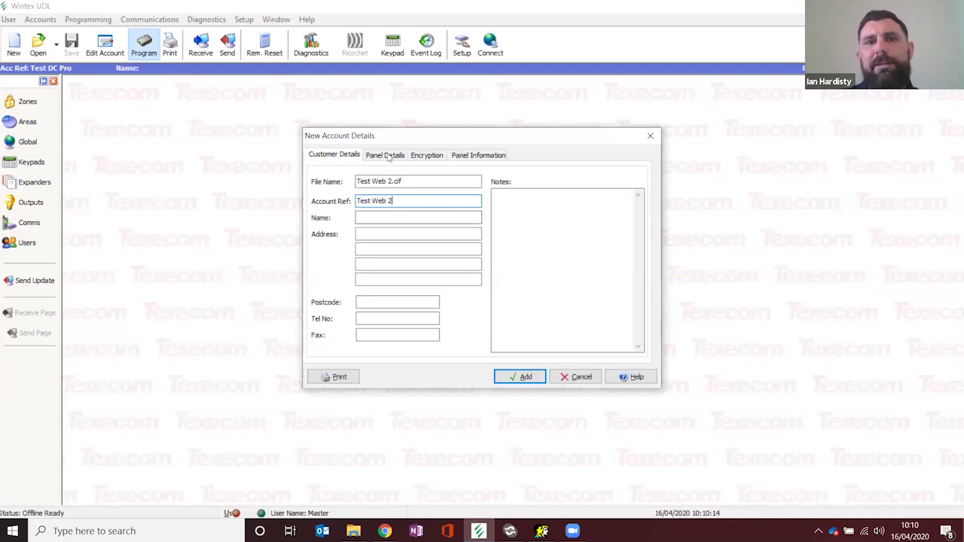
pyautogui.click(386, 155)
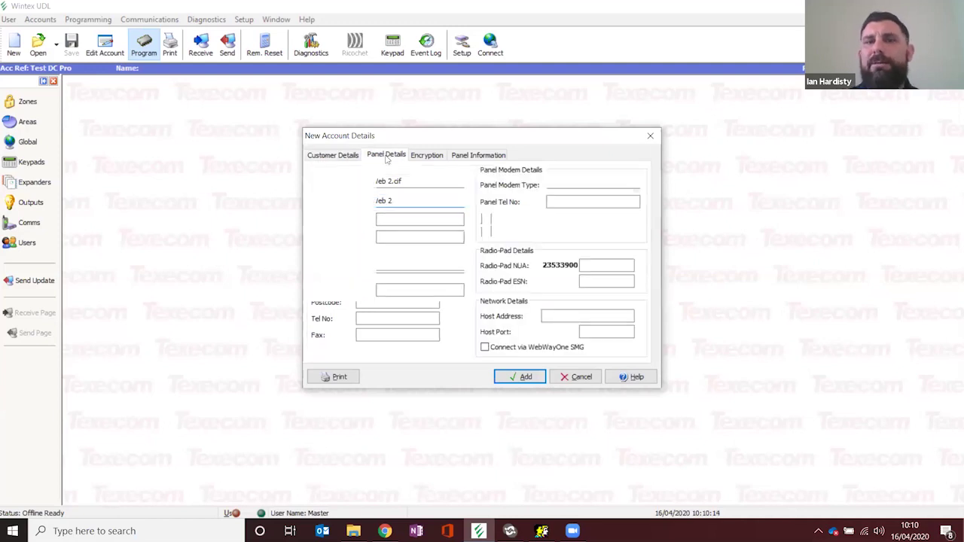
pyautogui.click(456, 187)
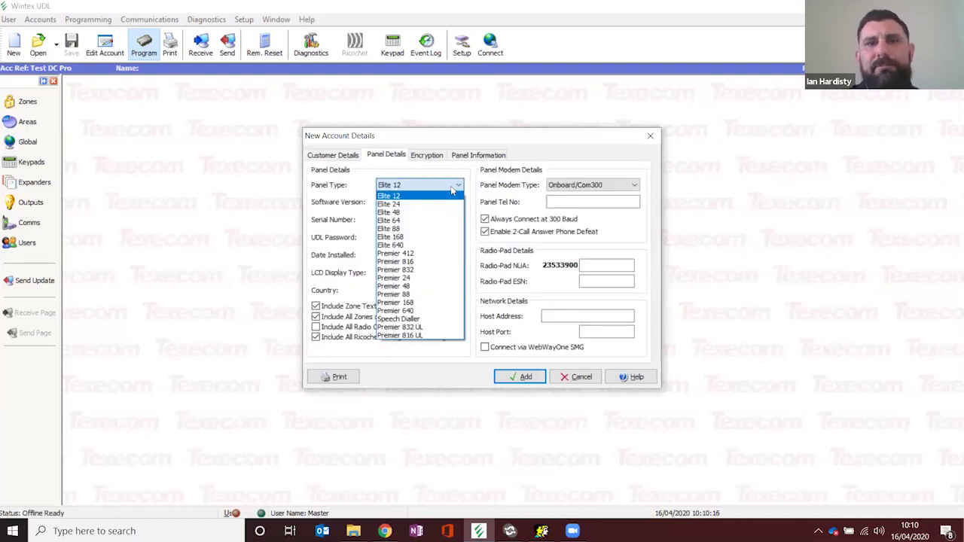
pyautogui.click(426, 201)
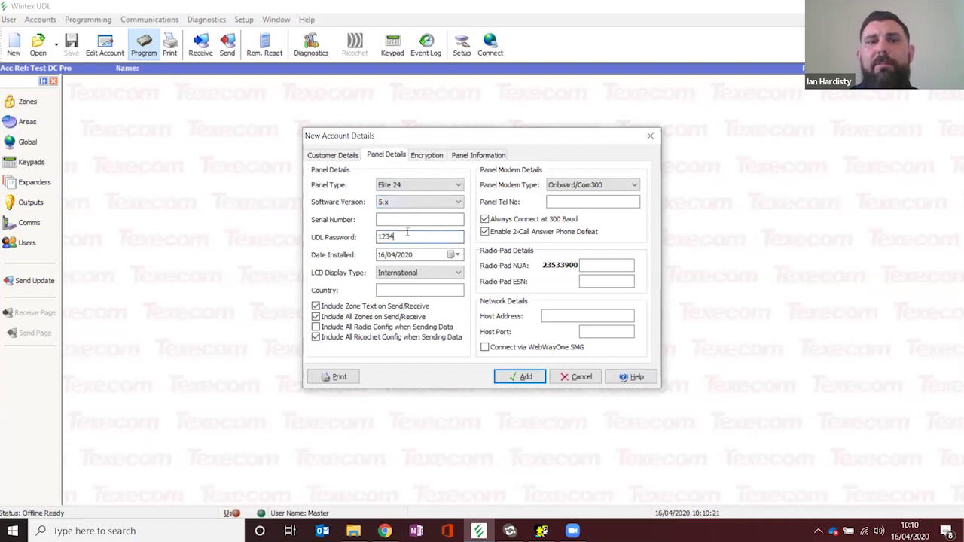
# Step: Set host address 127.1.207.32 copied from the portal and port 11121, then add the account
pyautogui.click(385, 531)
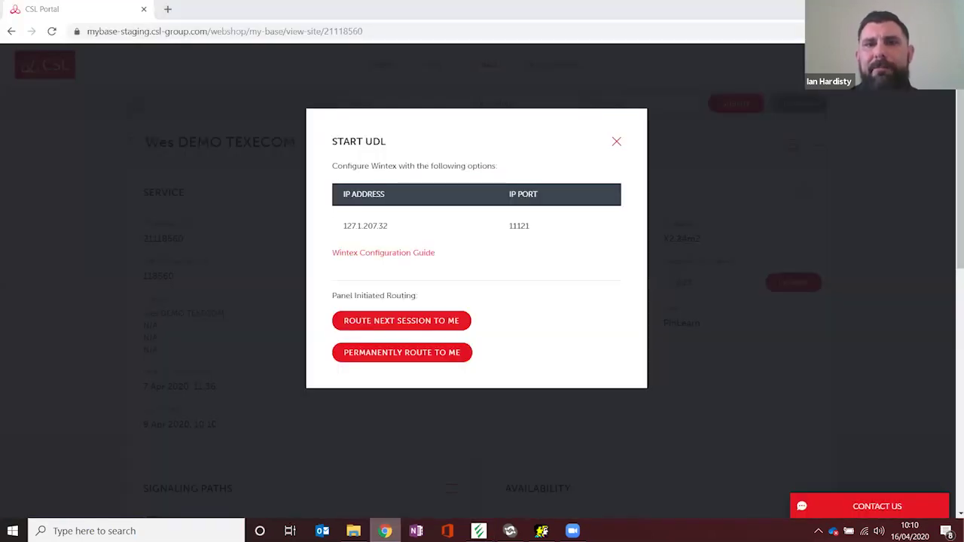
pyautogui.moveTo(344, 226); pyautogui.dragTo(388, 226)
pyautogui.hotkey('ctrl', 'c')
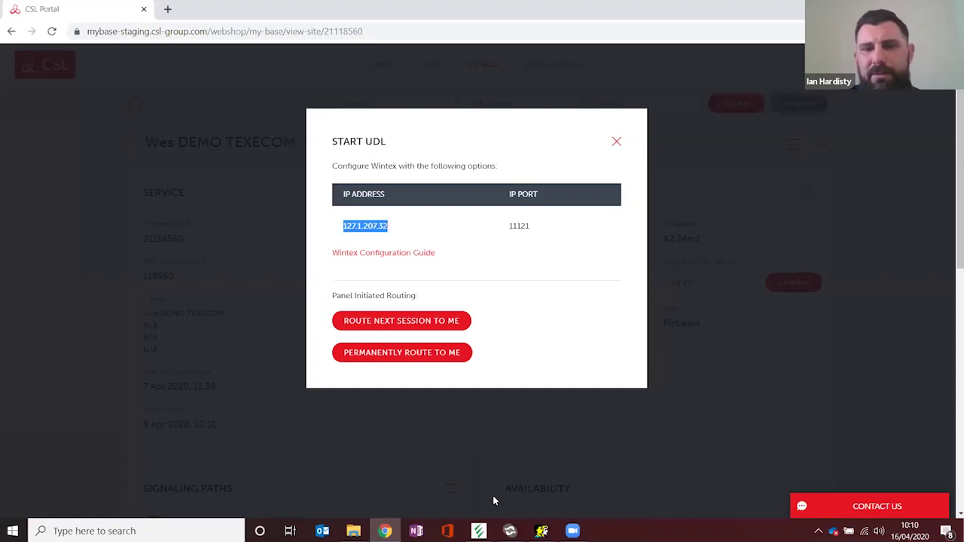
pyautogui.hotkey('alt', 'Tab')
pyautogui.click(564, 317)
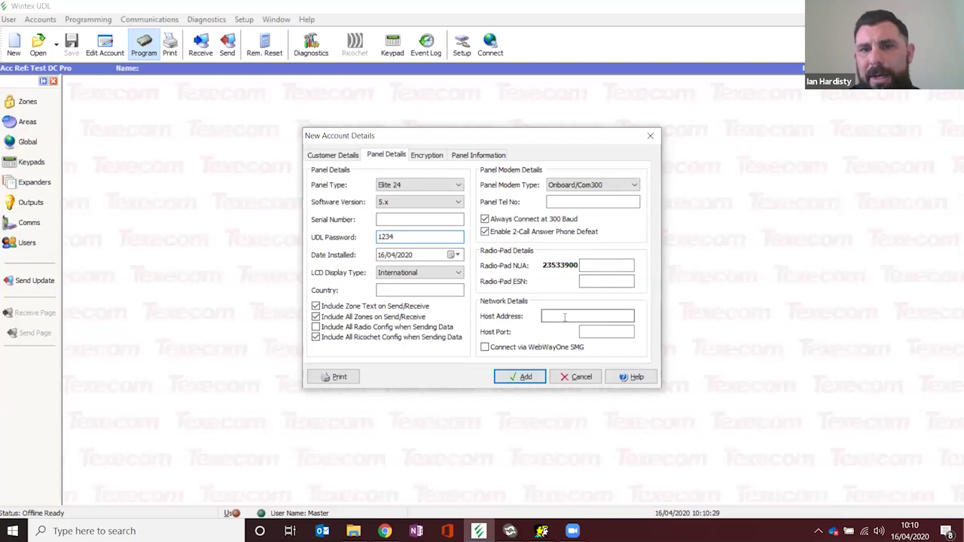
pyautogui.hotkey('ctrl', 'v')
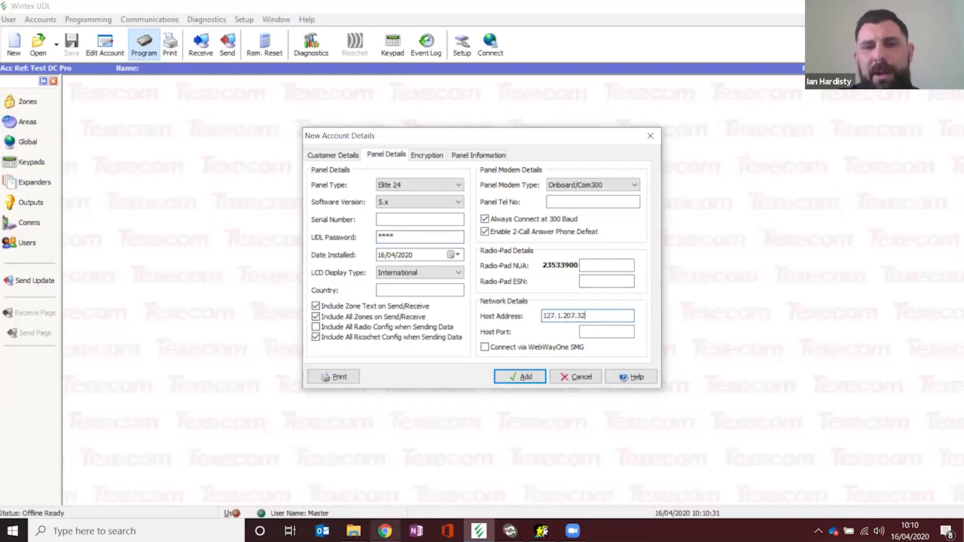
pyautogui.click(385, 531)
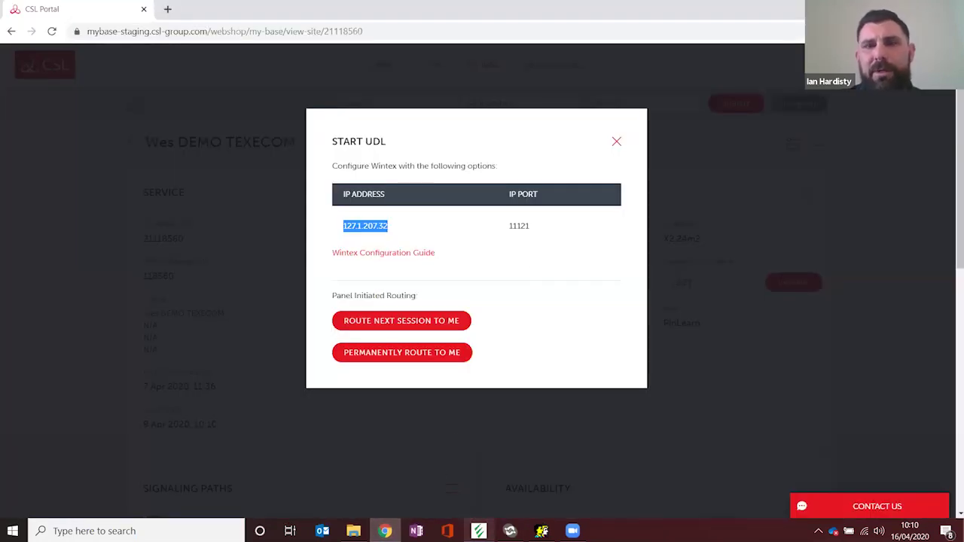
pyautogui.click(479, 531)
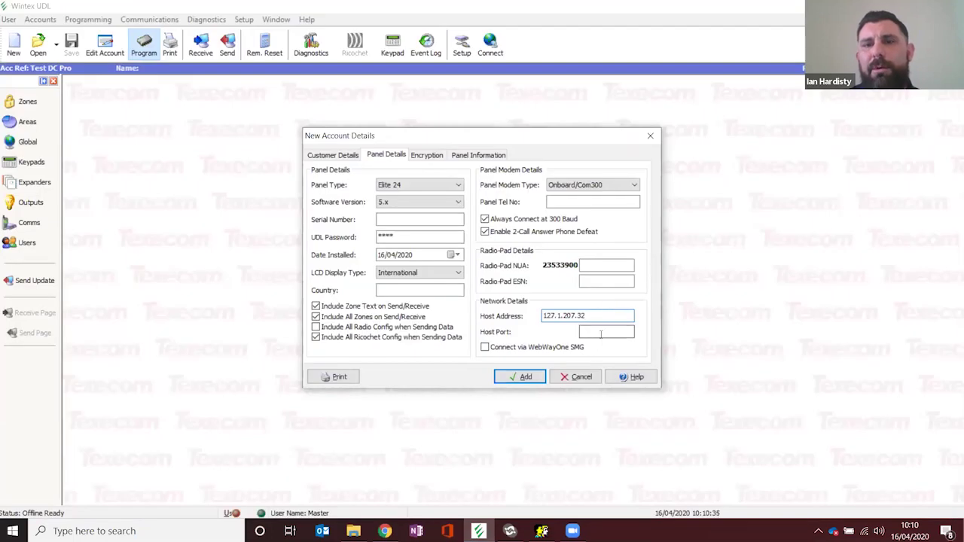
pyautogui.write('11121')
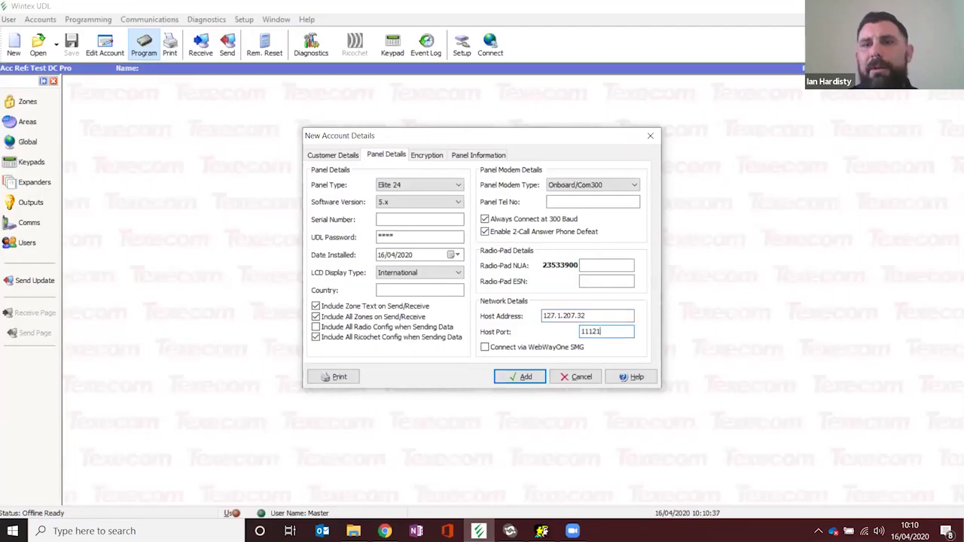
pyautogui.click(531, 377)
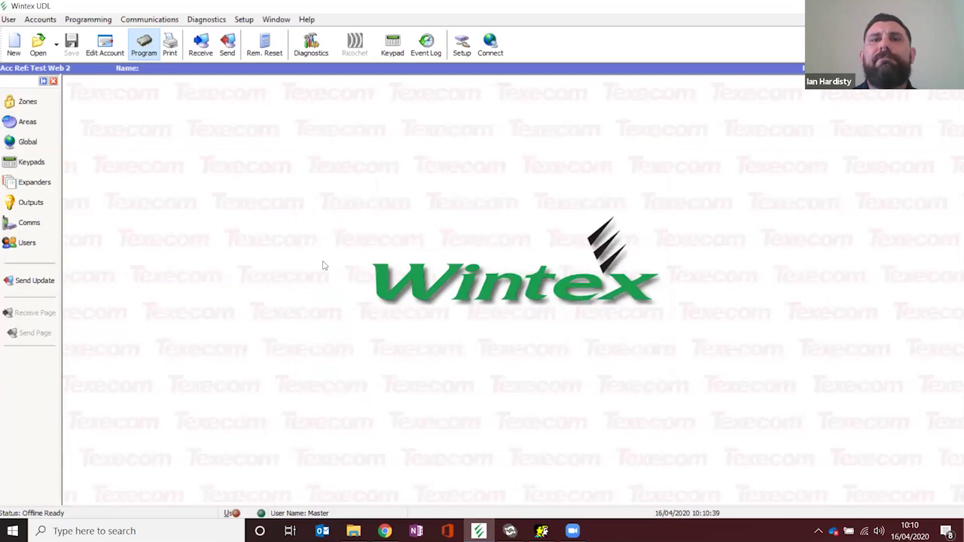
# Step: Connect to the panel via network, choose Receive Data, and return to the CSL portal
pyautogui.click(490, 44)
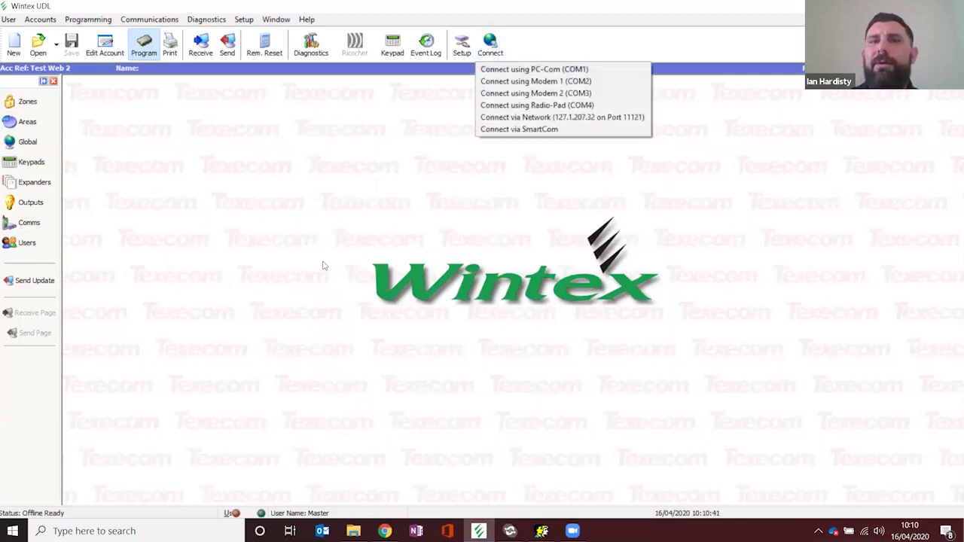
pyautogui.click(517, 119)
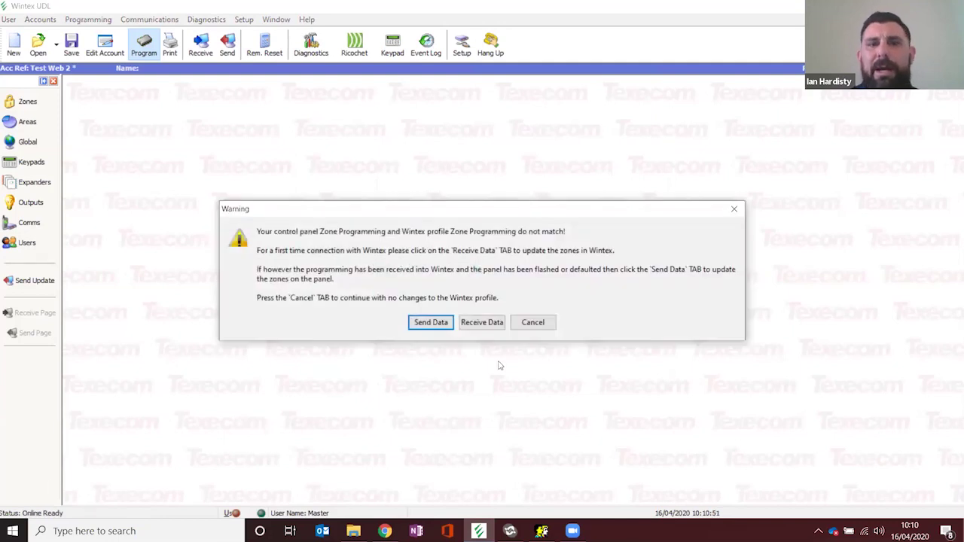
pyautogui.click(482, 323)
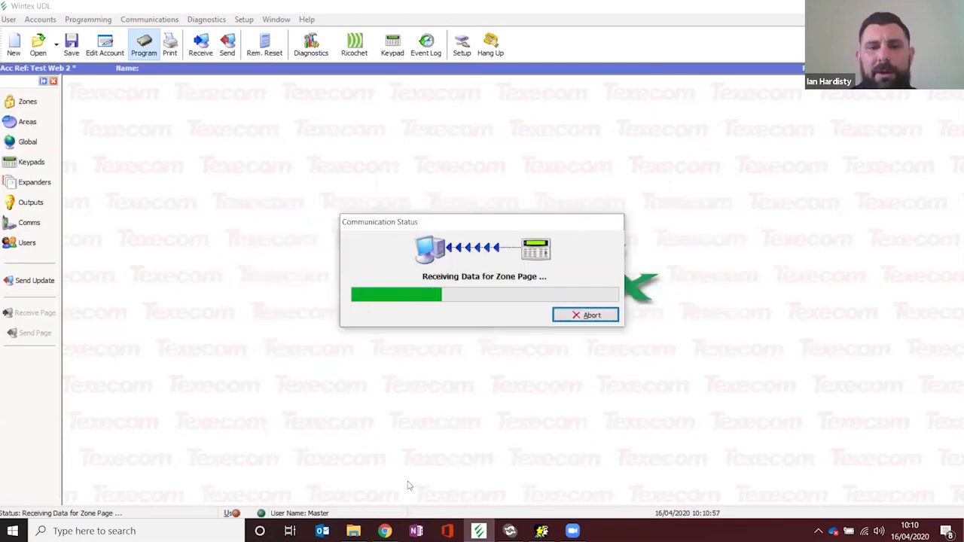
pyautogui.click(385, 531)
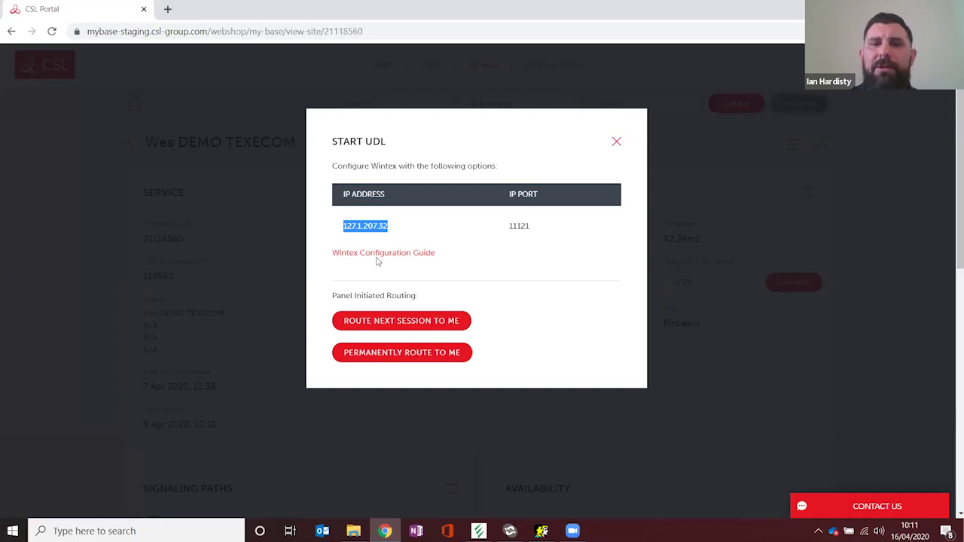
# Step: Close the Texecom Start UDL details and open Wintex UDL's remote keypad showing DualCom Pro
pyautogui.click(613, 143)
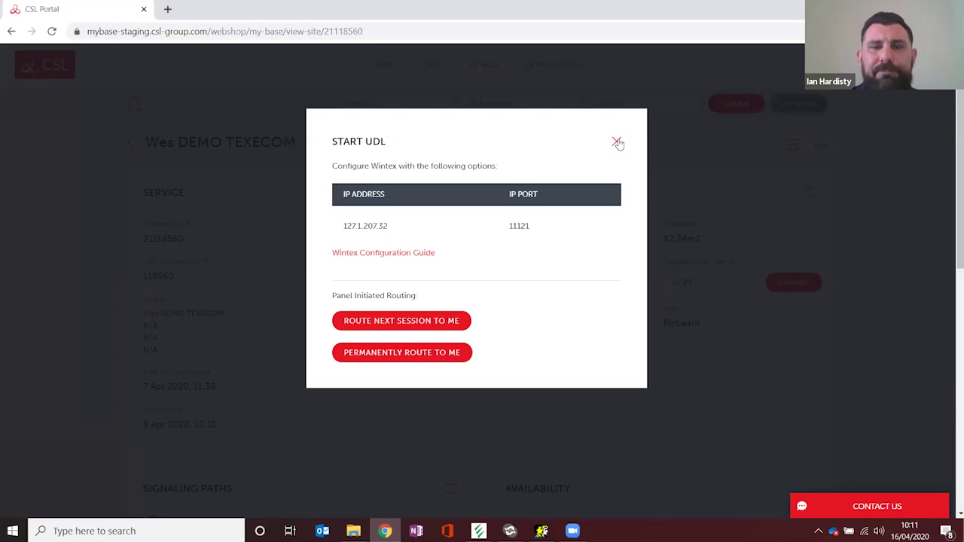
pyautogui.click(615, 143)
pyautogui.click(479, 531)
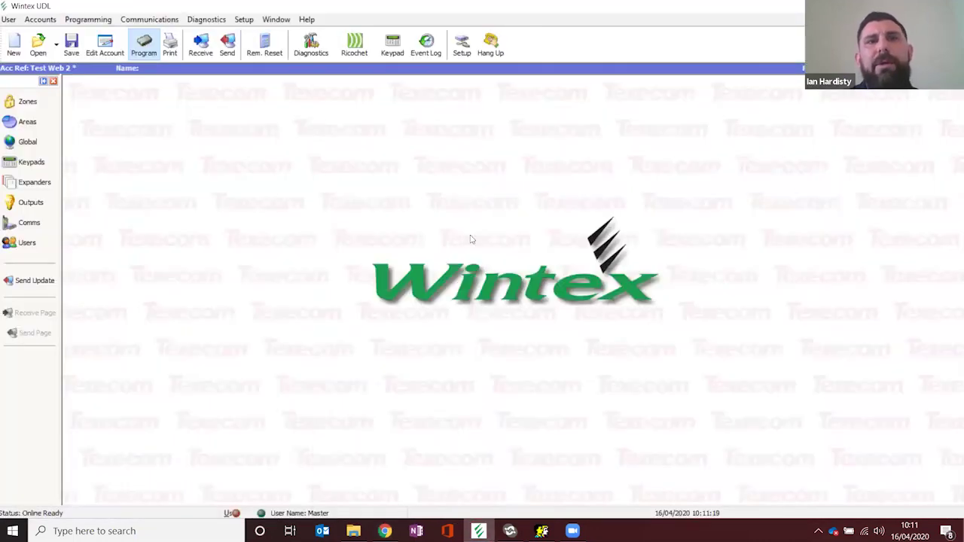
pyautogui.click(393, 47)
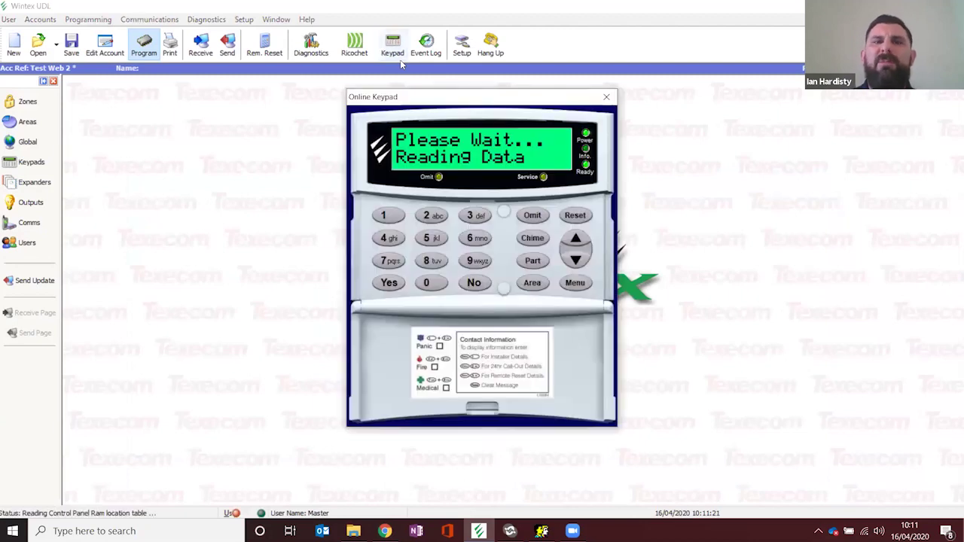
# Step: Receive the Global options page and edit the System Text banner message from DualCom Pro to Pro
pyautogui.click(606, 96)
pyautogui.click(28, 142)
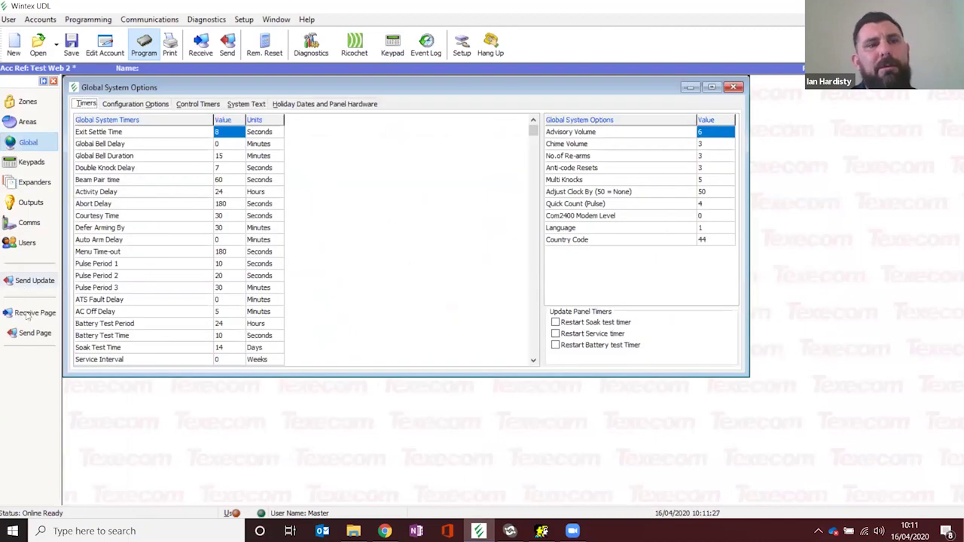
pyautogui.click(30, 314)
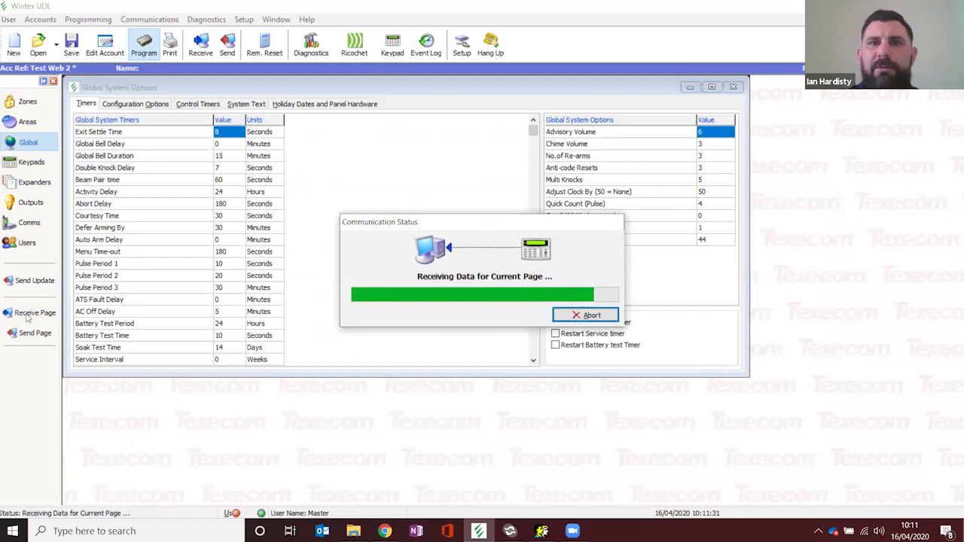
pyautogui.click(256, 104)
pyautogui.click(288, 136)
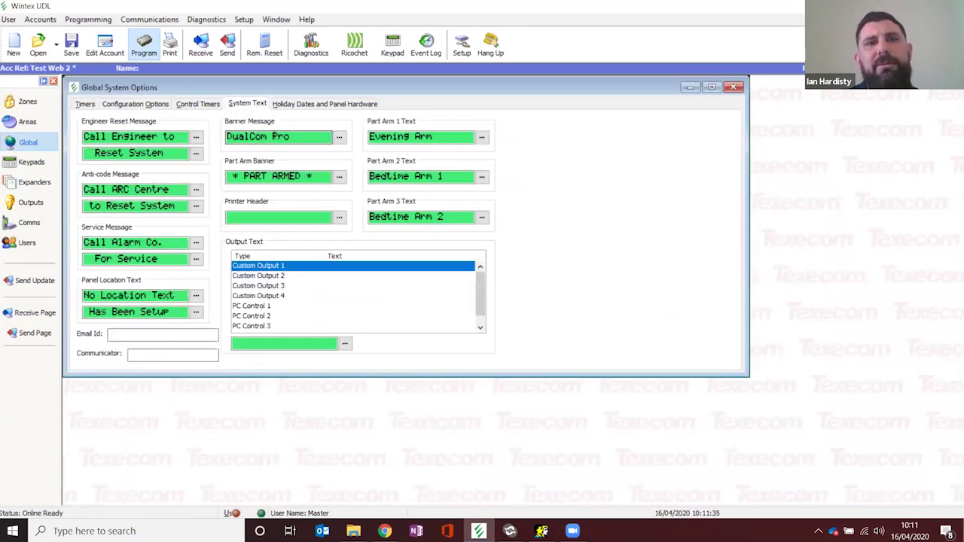
pyautogui.press('BackSpace')
pyautogui.press('BackSpace')
pyautogui.press('BackSpace')
pyautogui.press('BackSpace')
pyautogui.press('BackSpace')
pyautogui.press('BackSpace')
pyautogui.press('BackSpace')
pyautogui.press('BackSpace')
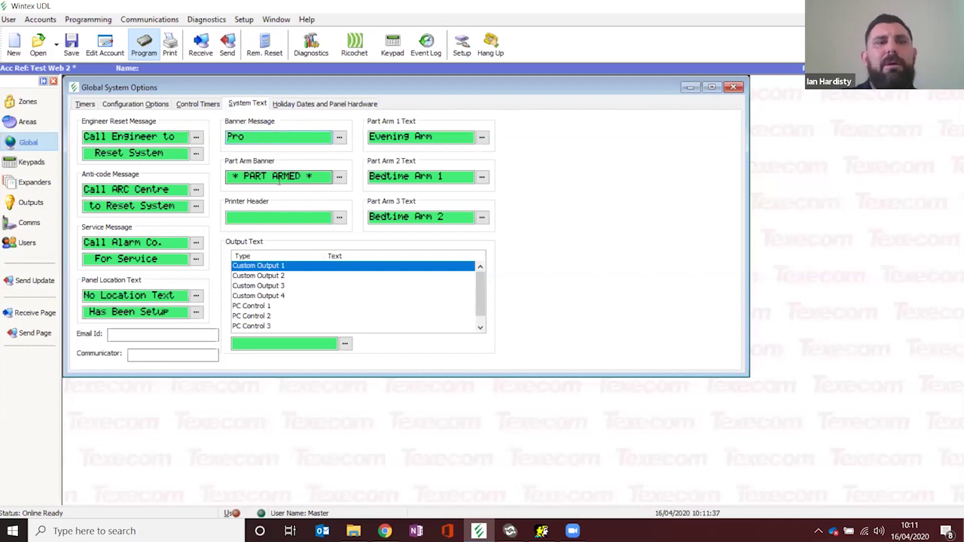
# Step: Send the banner update to the panel and verify Pro on the remote keypad
pyautogui.click(35, 282)
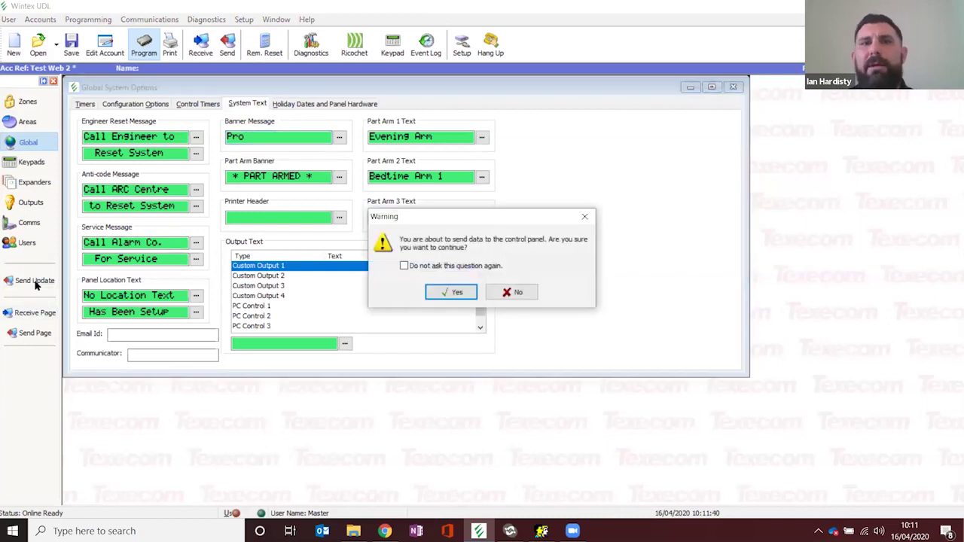
pyautogui.click(449, 293)
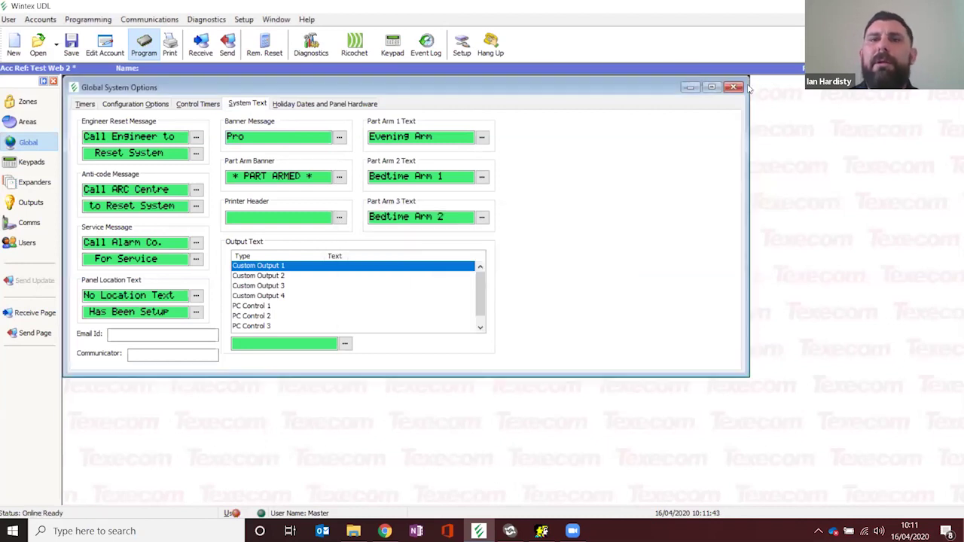
pyautogui.click(732, 87)
pyautogui.click(400, 62)
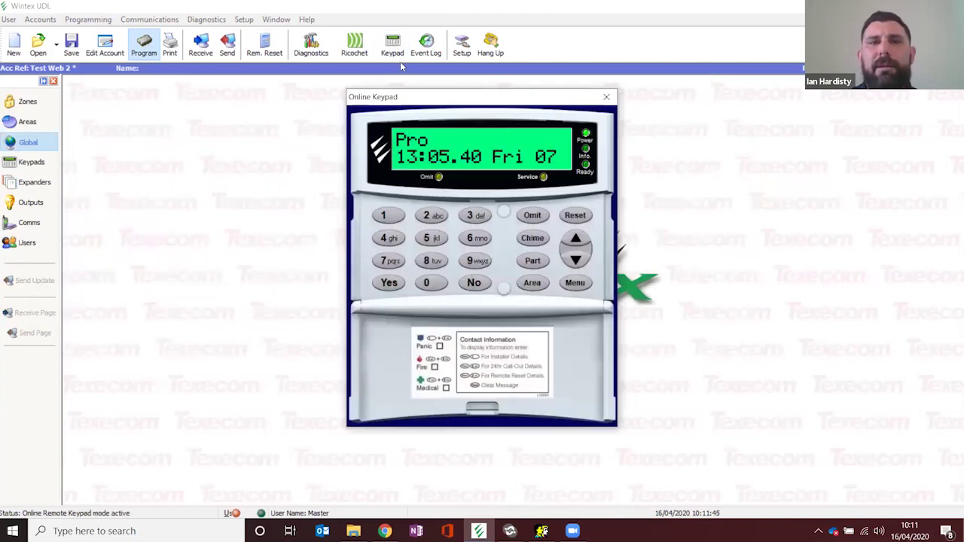
pyautogui.click(607, 96)
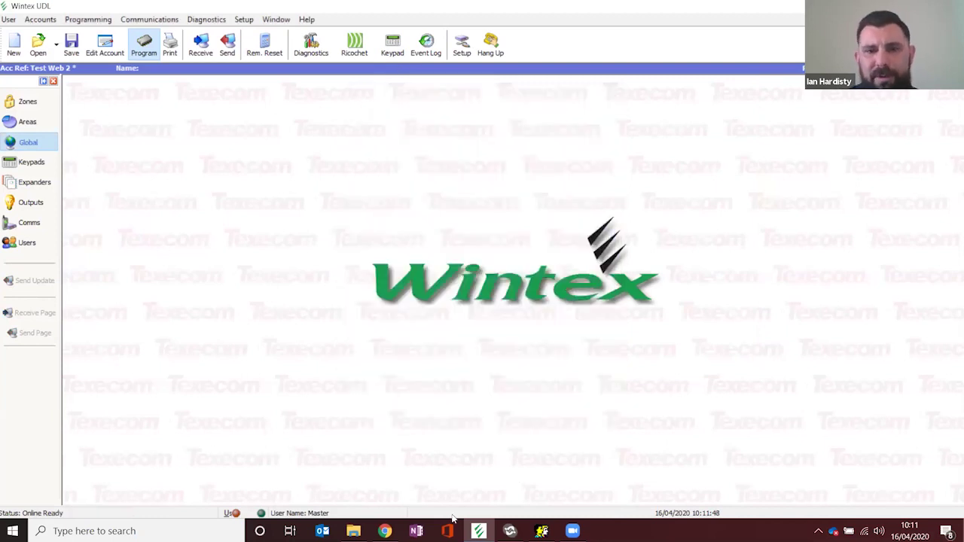
pyautogui.click(385, 531)
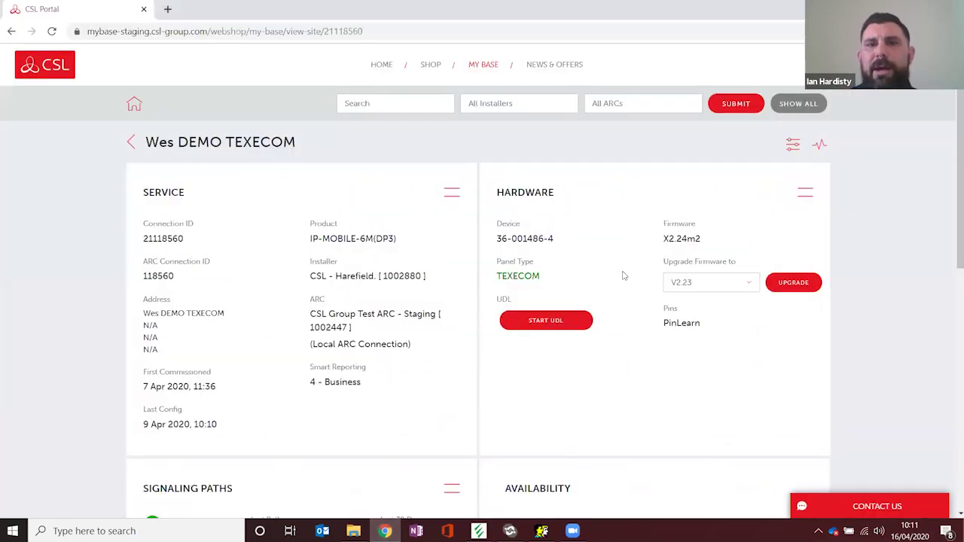
pyautogui.click(533, 324)
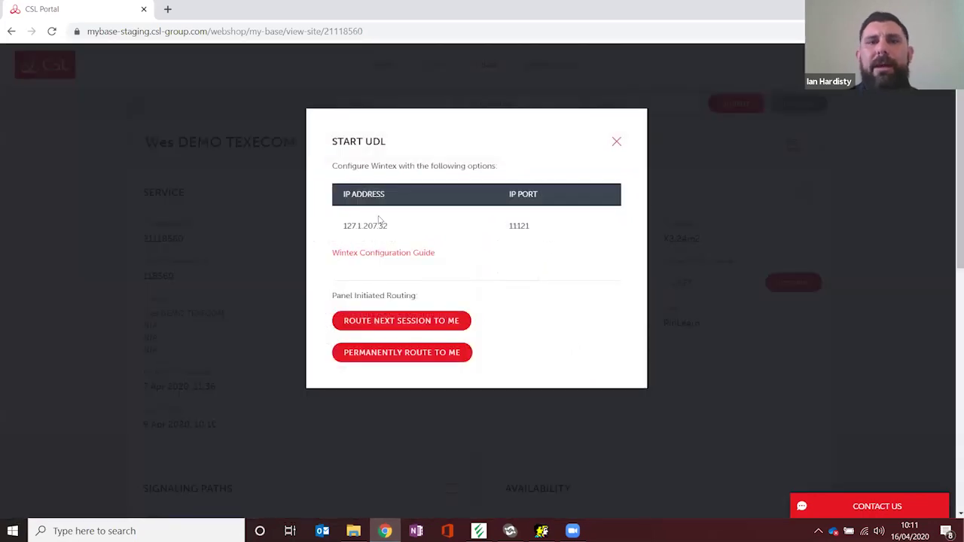
pyautogui.click(617, 142)
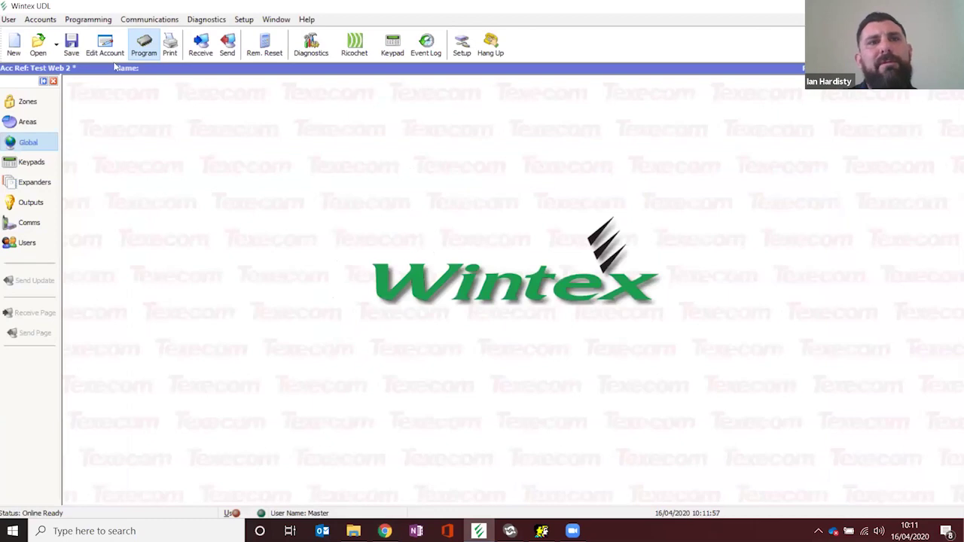
# Step: Verify host 127.1.207.32 and port 11121 in the account, then hang up and return to the portal
pyautogui.click(385, 155)
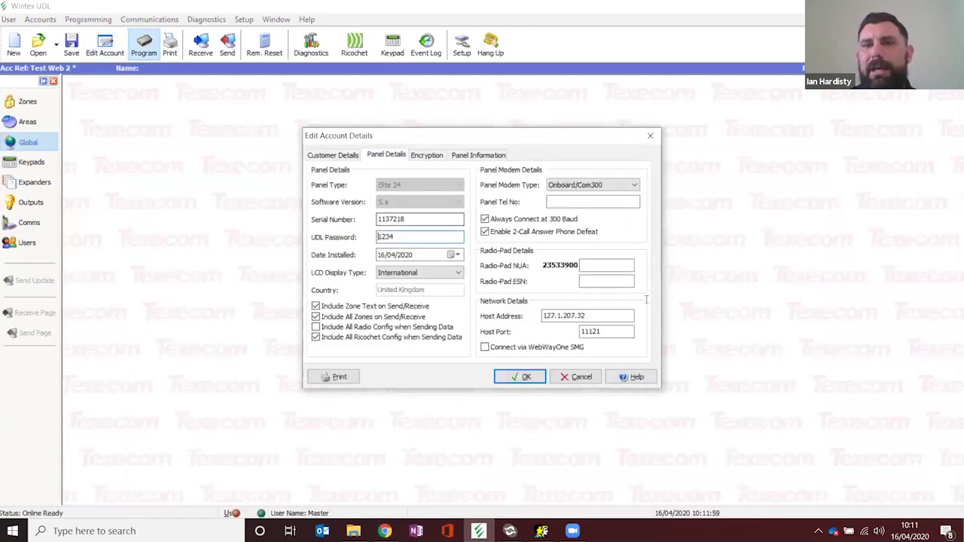
pyautogui.doubleClick(597, 318)
pyautogui.click(598, 318)
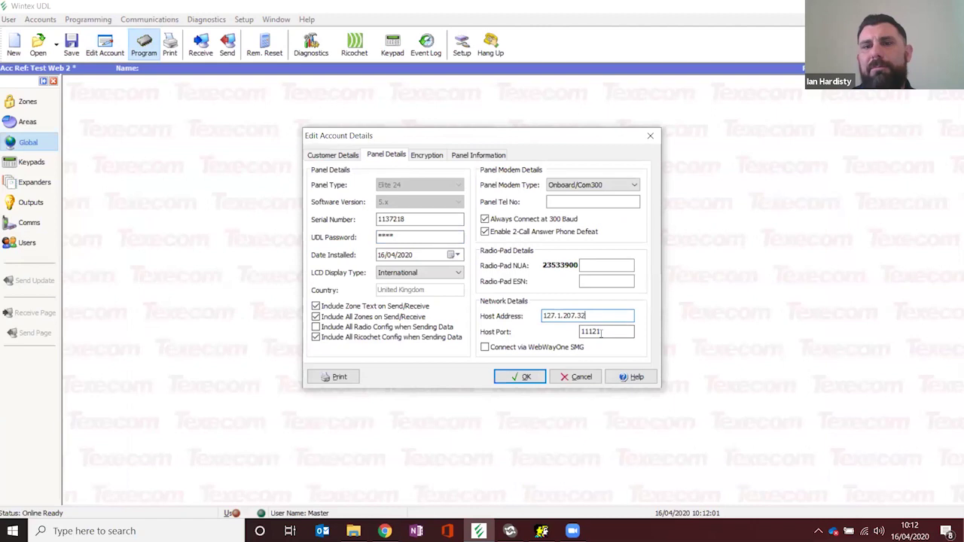
pyautogui.click(526, 378)
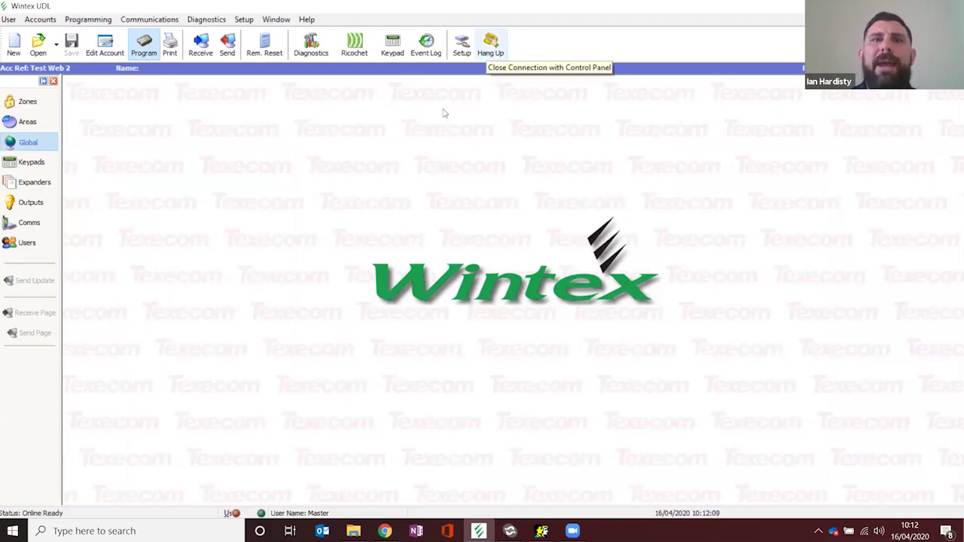
pyautogui.click(491, 45)
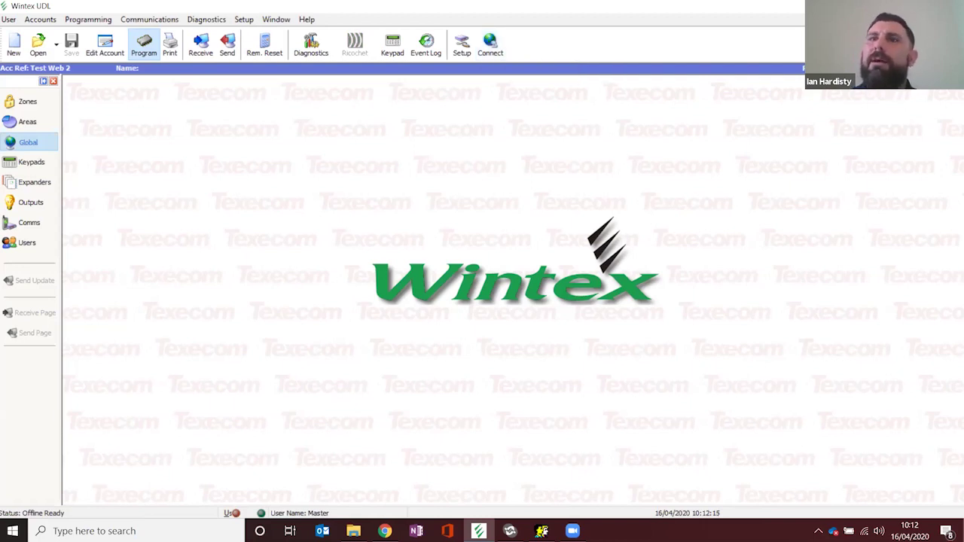
pyautogui.hotkey('alt', 'Tab')
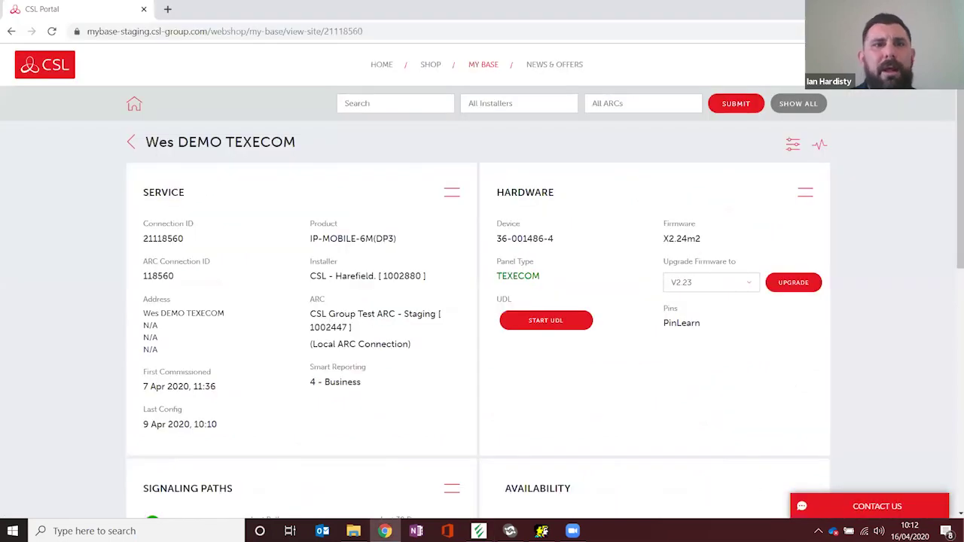
# Step: Show the Castle site's Start UDL details (127.0.0.1, port 11300) and open the UDL IP Interface
pyautogui.click(130, 144)
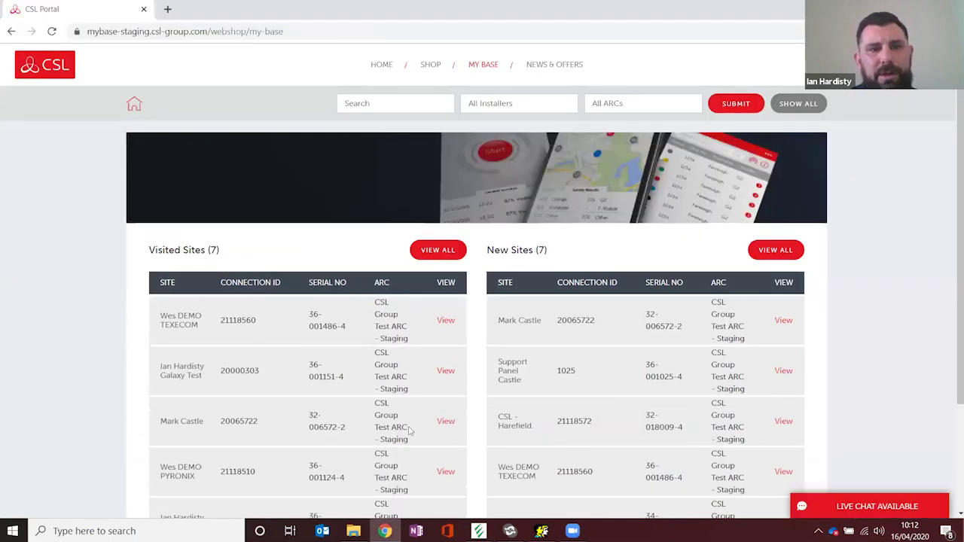
pyautogui.click(446, 422)
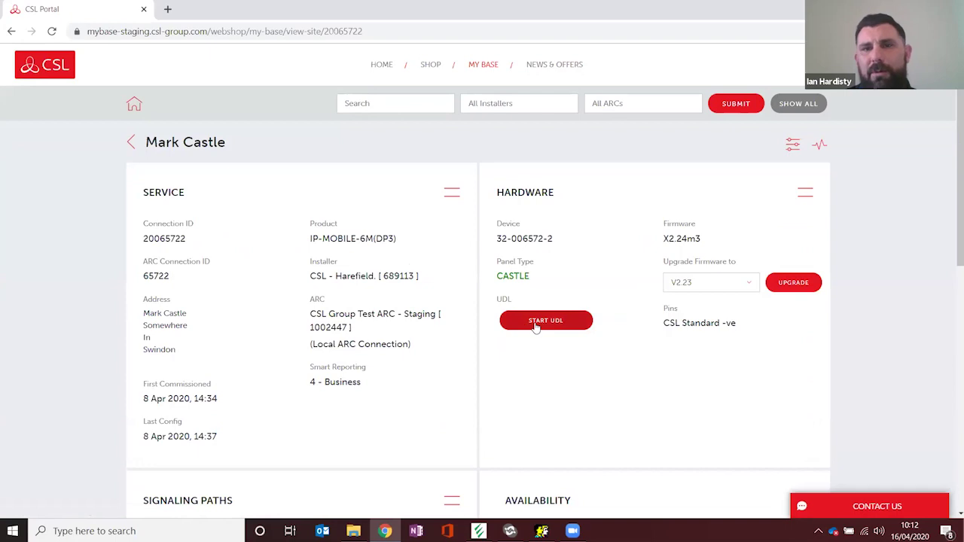
pyautogui.click(536, 327)
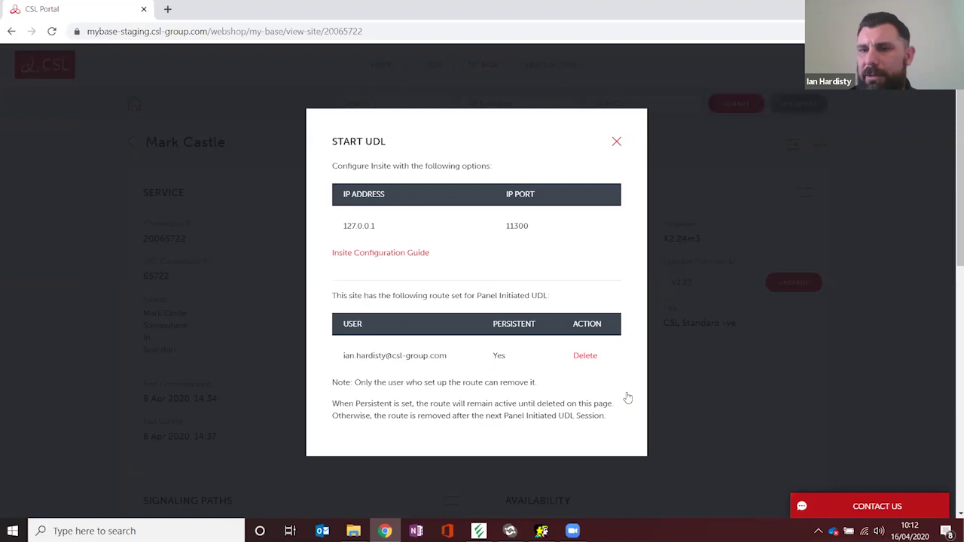
pyautogui.click(819, 531)
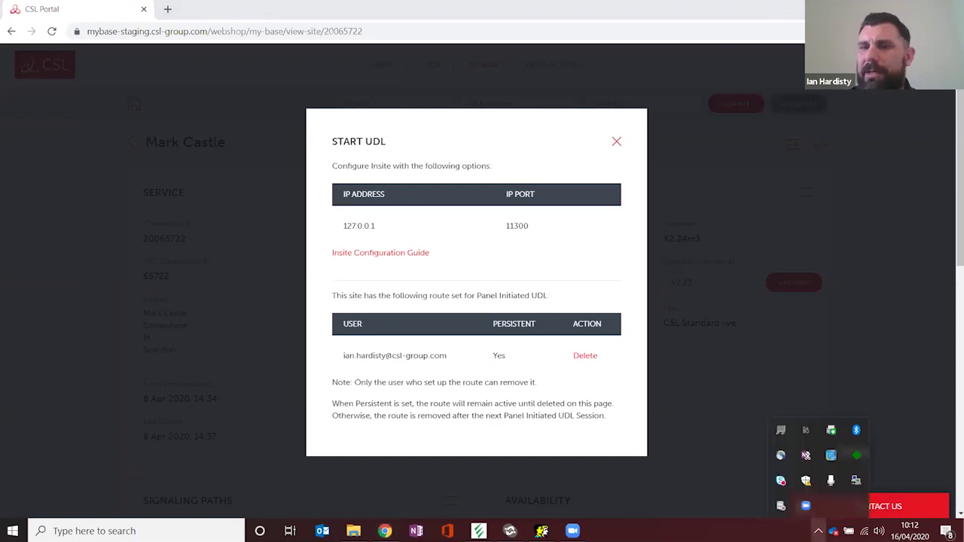
pyautogui.click(854, 455)
# Step: Open the UDL IP Interface's CSL DualComm connection settings
pyautogui.rightClick(854, 455)
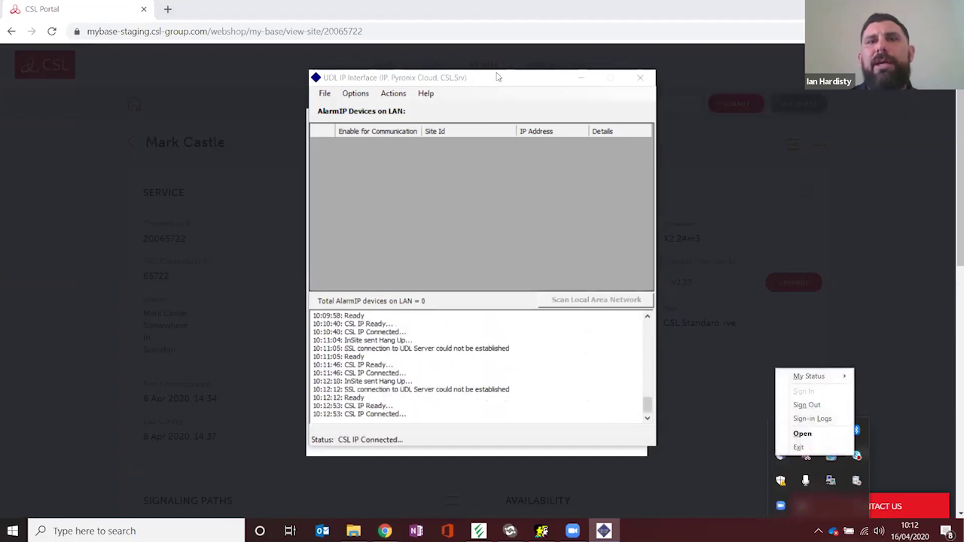
pyautogui.moveTo(497, 83); pyautogui.dragTo(670, 92)
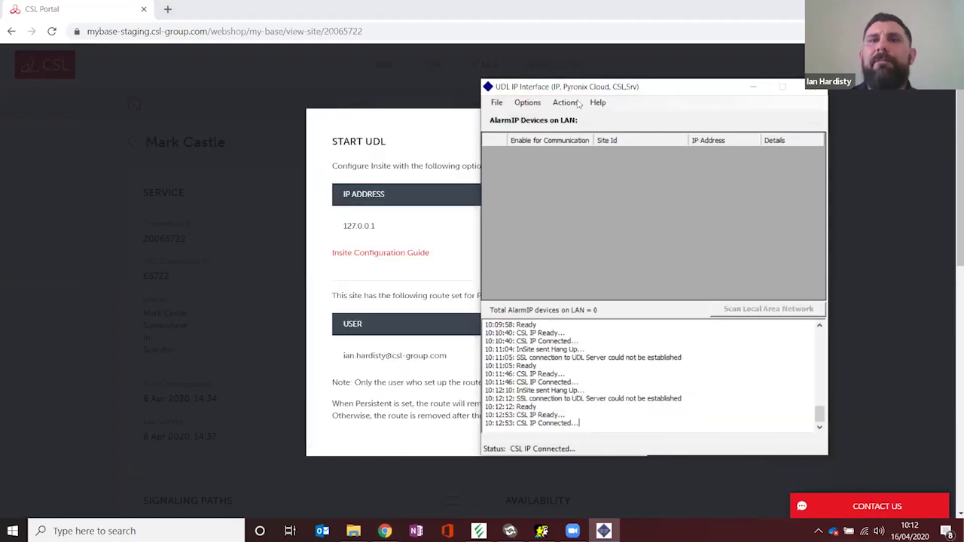
pyautogui.click(536, 103)
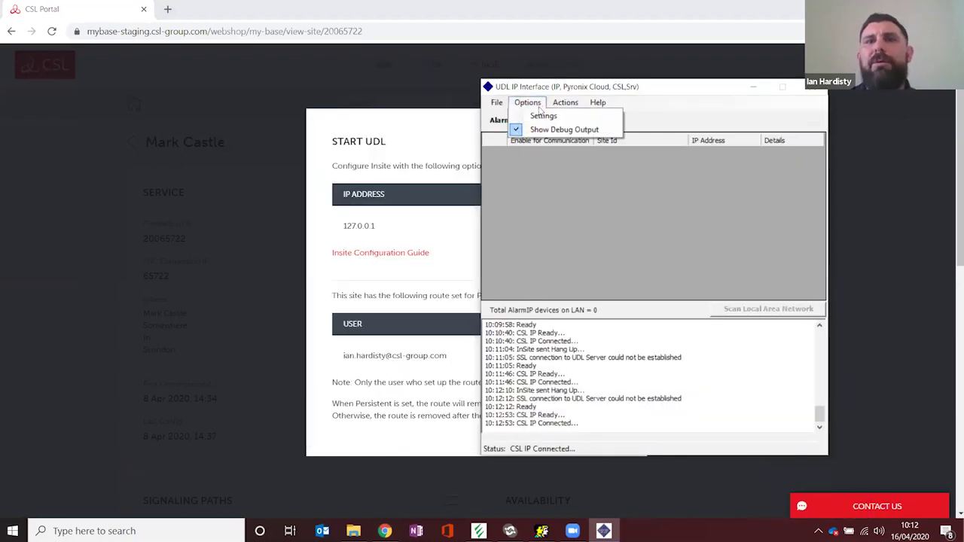
pyautogui.click(543, 116)
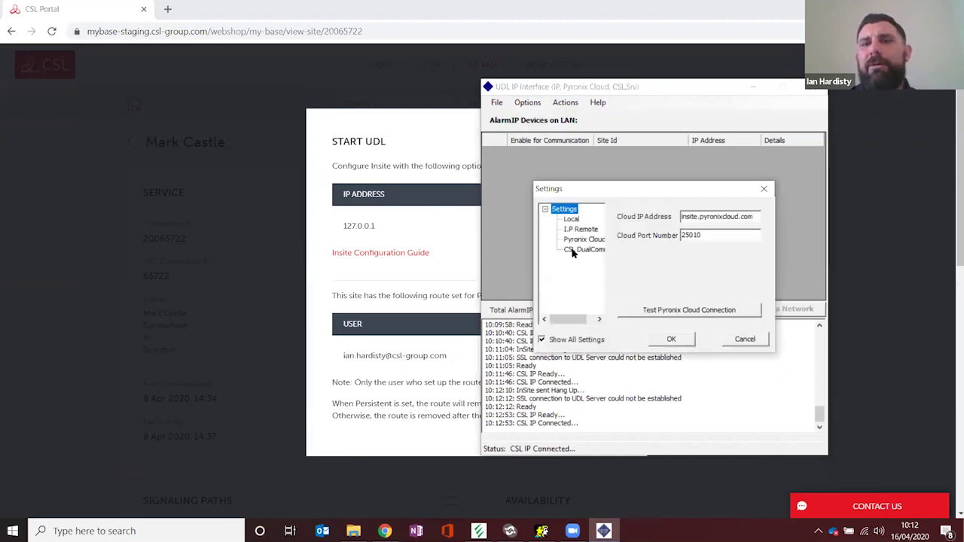
pyautogui.click(581, 249)
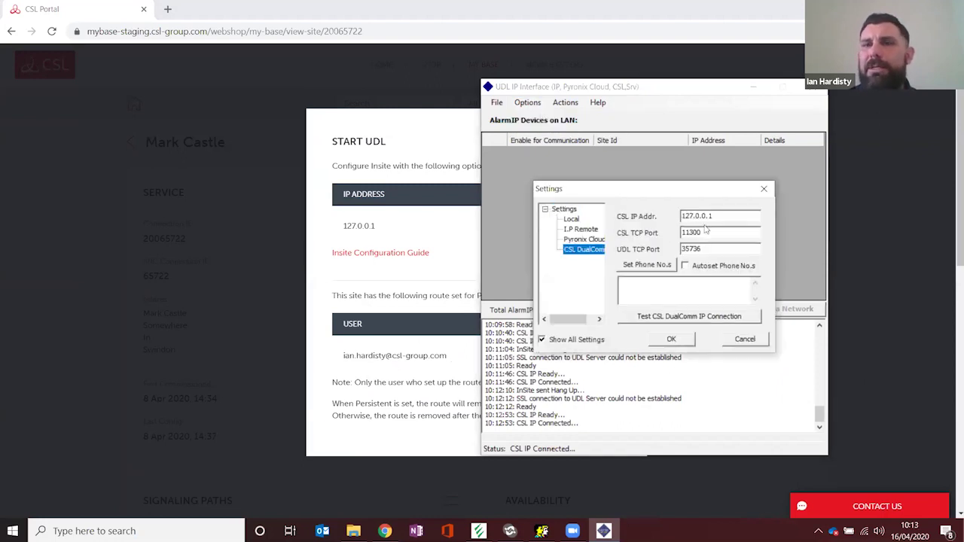
# Step: Confirm CSL IP 127.0.0.1 and TCP port 11300 match the portal, accept, and minimize the interface
pyautogui.click(405, 139)
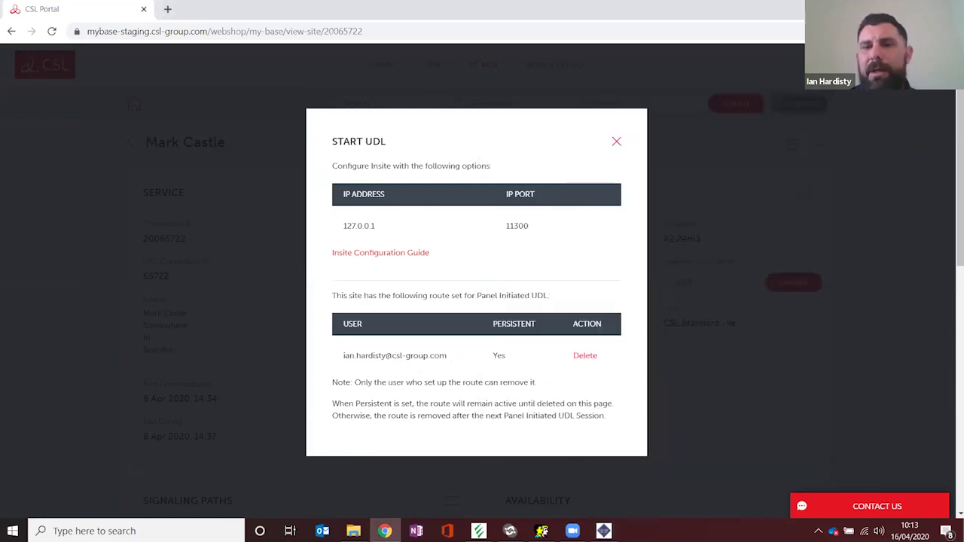
pyautogui.click(604, 531)
pyautogui.doubleClick(697, 235)
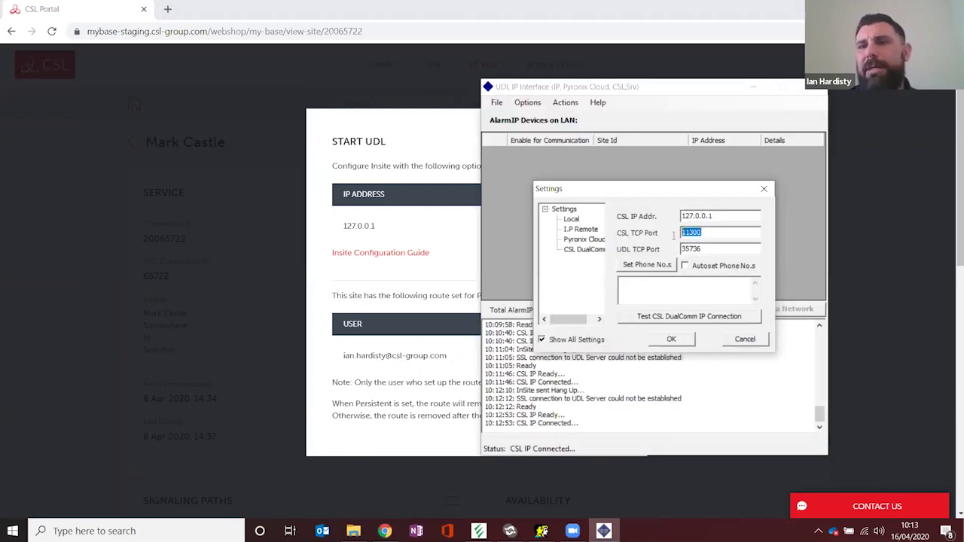
pyautogui.click(697, 235)
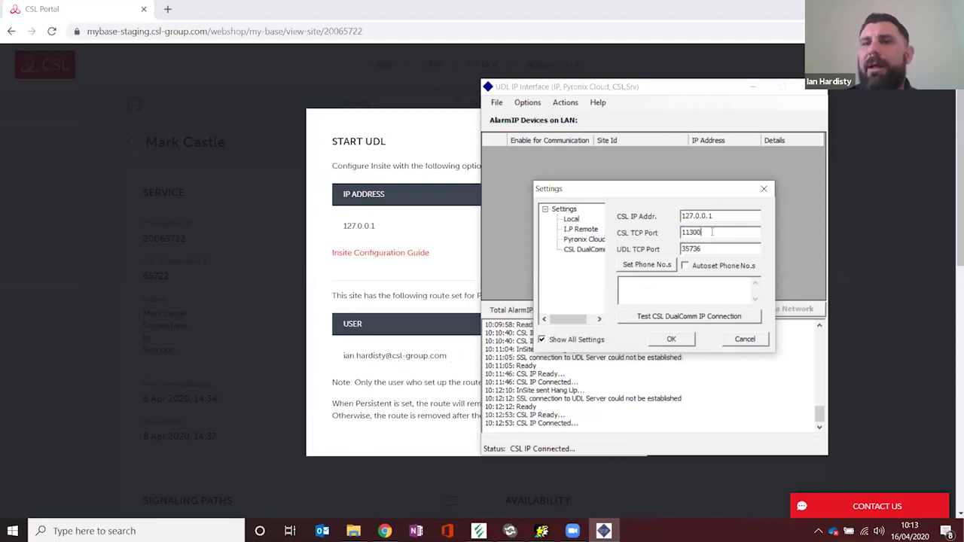
pyautogui.click(673, 339)
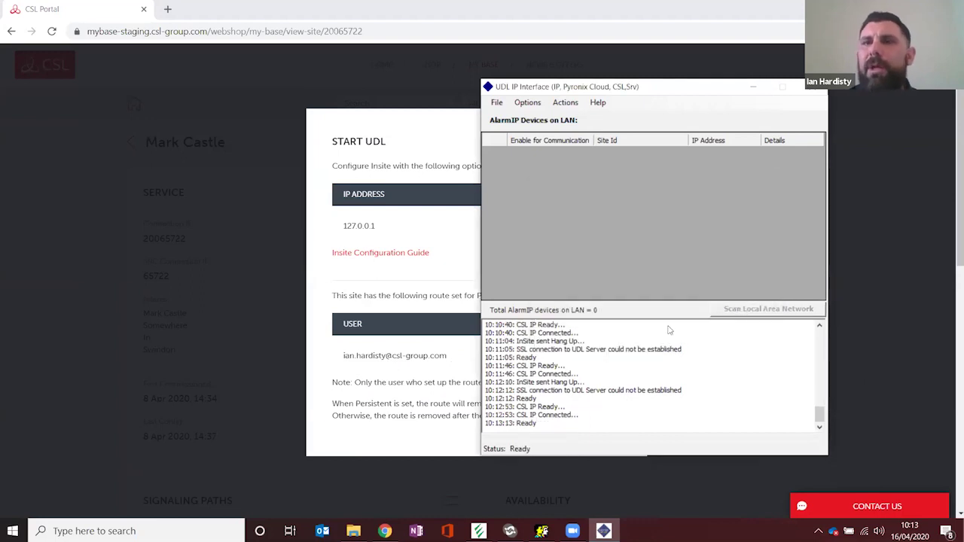
pyautogui.click(754, 89)
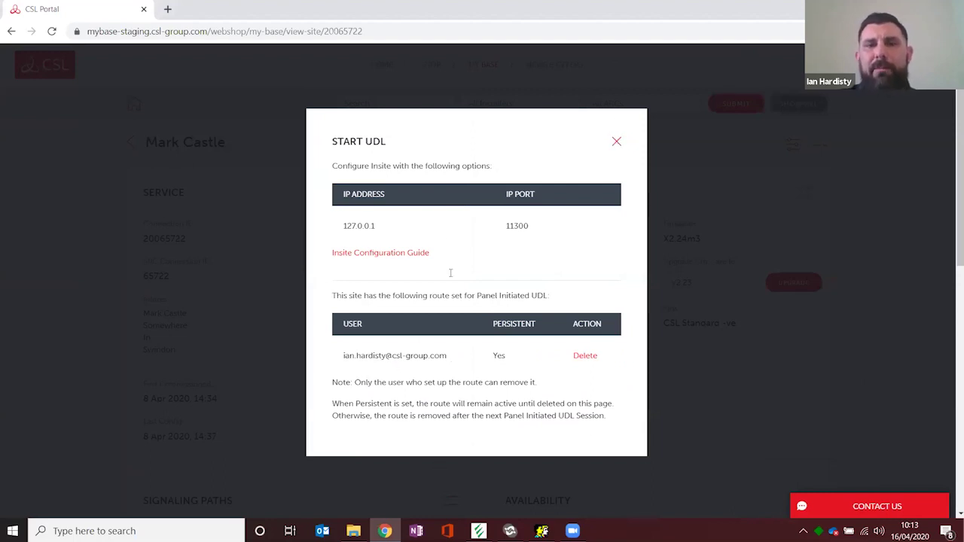
# Step: Close the Castle site's Start UDL dialog, select its Connection ID, and bring up UDL InSite
pyautogui.click(618, 146)
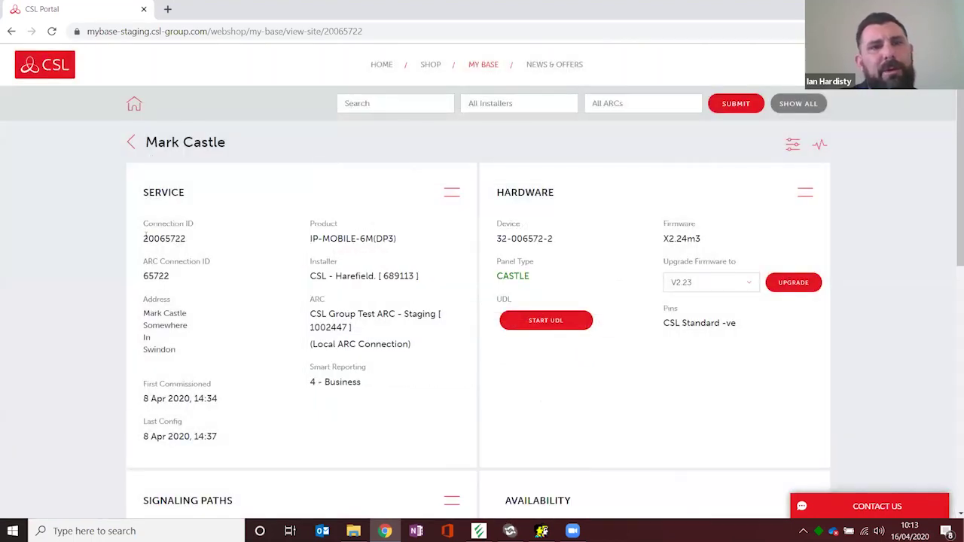
pyautogui.moveTo(144, 238); pyautogui.dragTo(189, 242)
pyautogui.hotkey('ctrl', 'c')
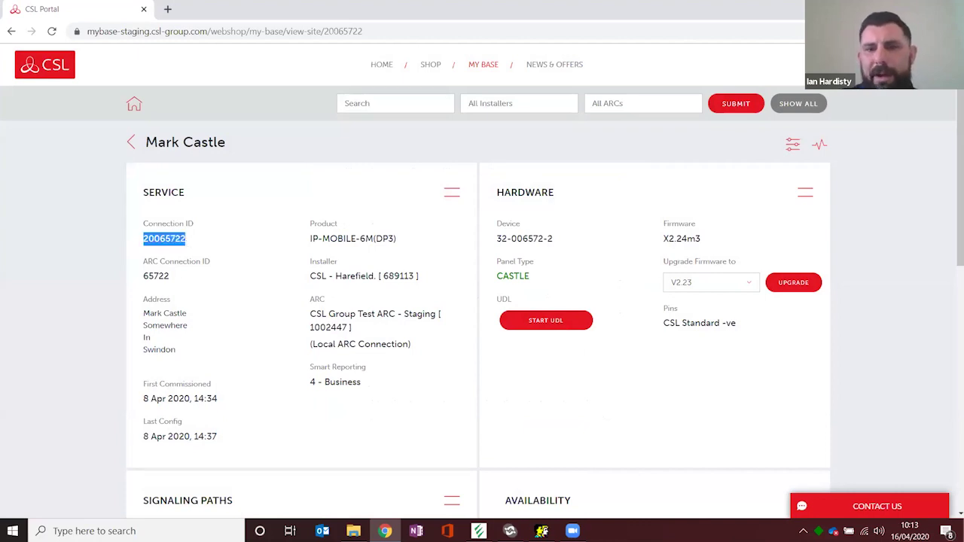
pyautogui.click(510, 531)
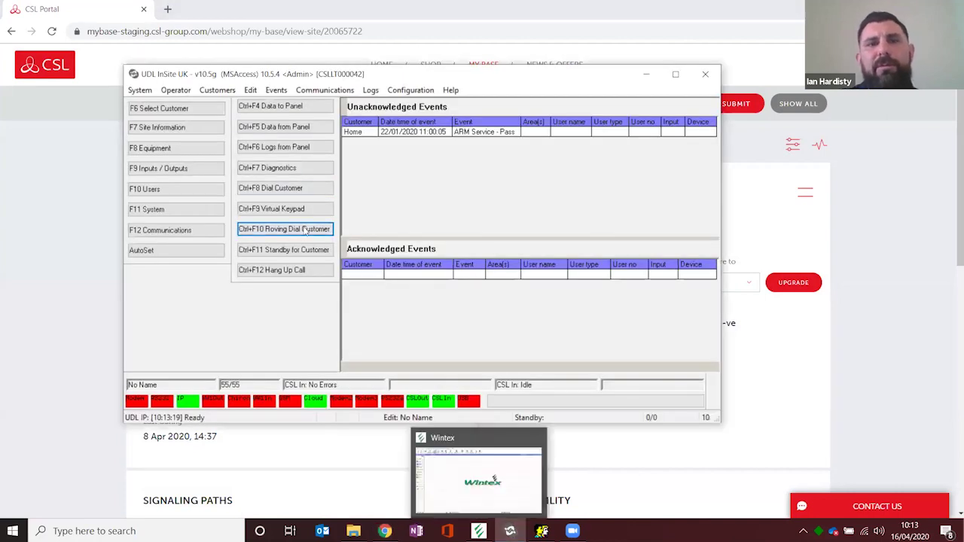
# Step: Roving-dial over CSL Out with the Connection ID as telephone number; dismiss the engineer code error
pyautogui.click(305, 232)
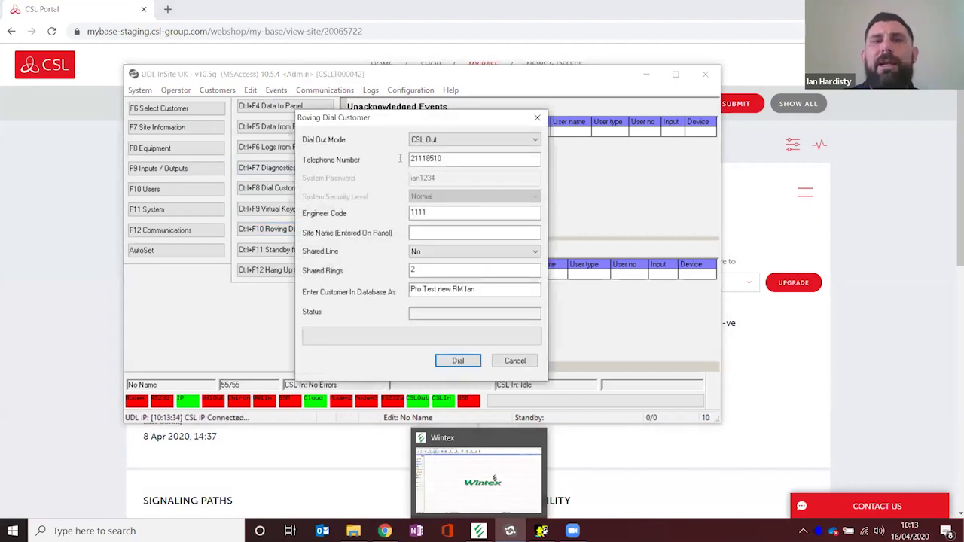
pyautogui.click(458, 159)
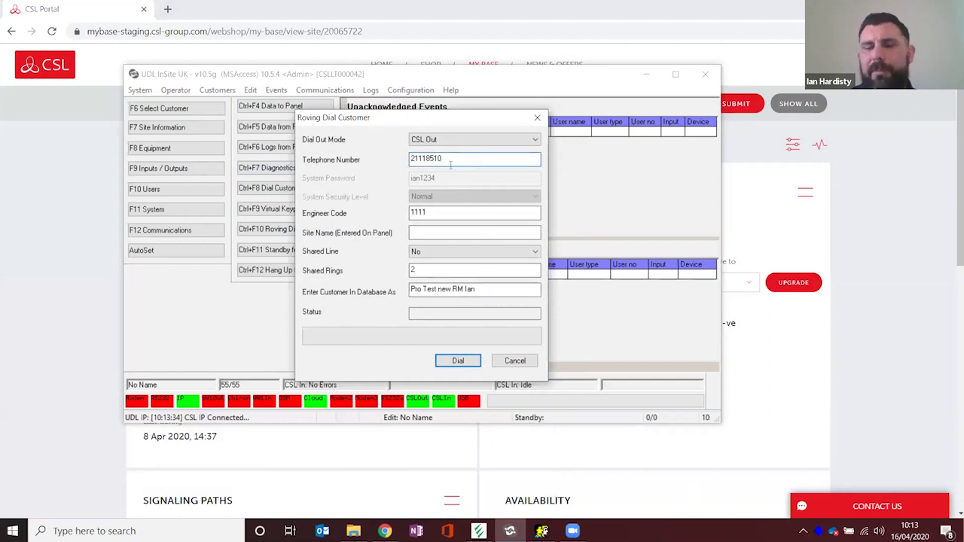
pyautogui.moveTo(450, 160); pyautogui.dragTo(399, 158)
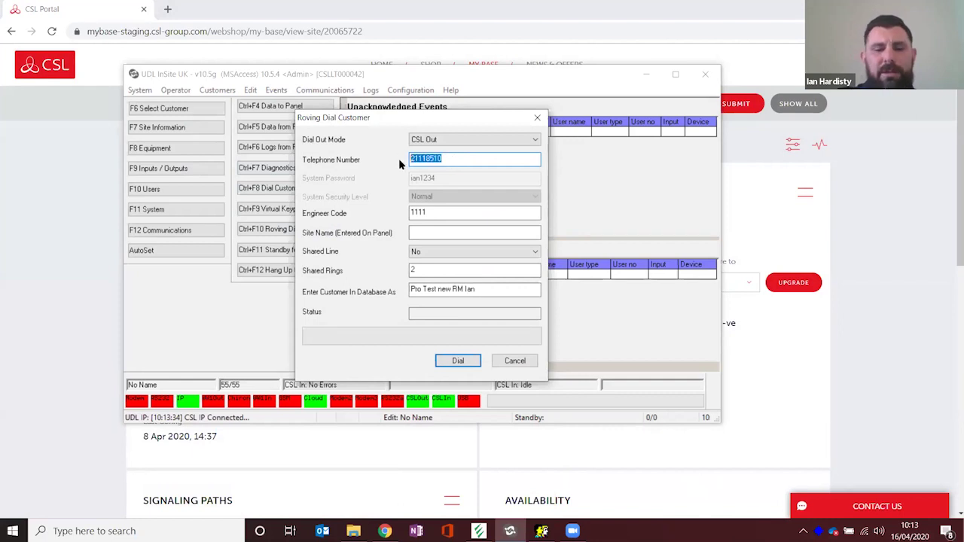
pyautogui.hotkey('ctrl', 'v')
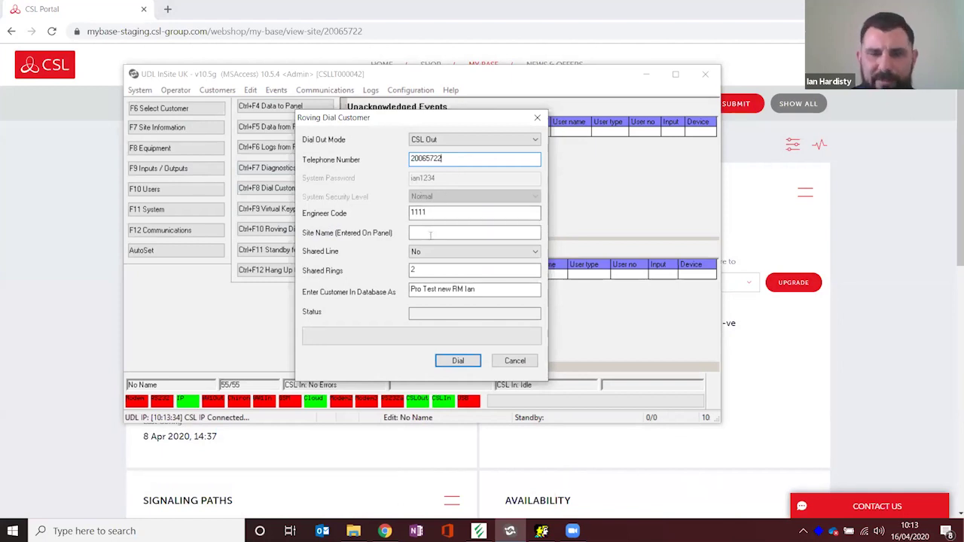
pyautogui.click(429, 233)
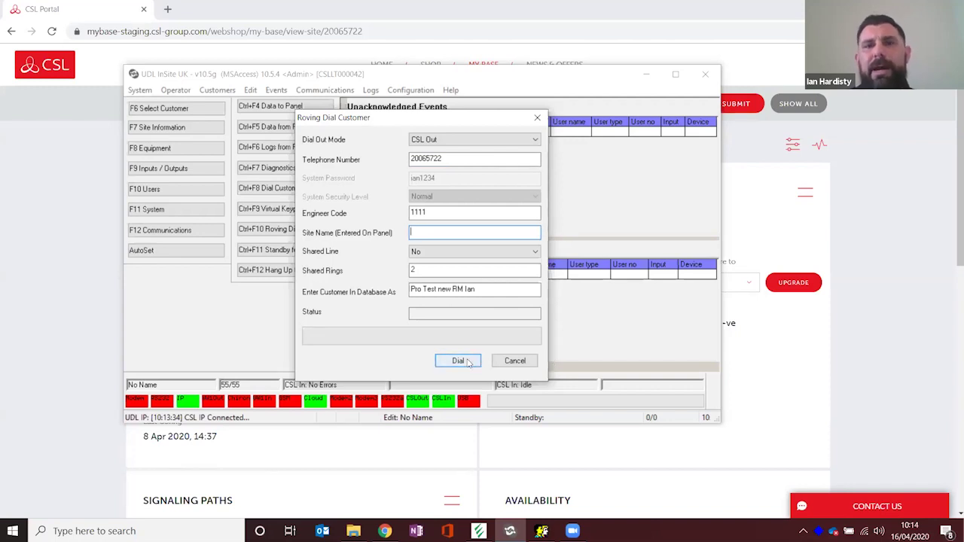
pyautogui.click(458, 362)
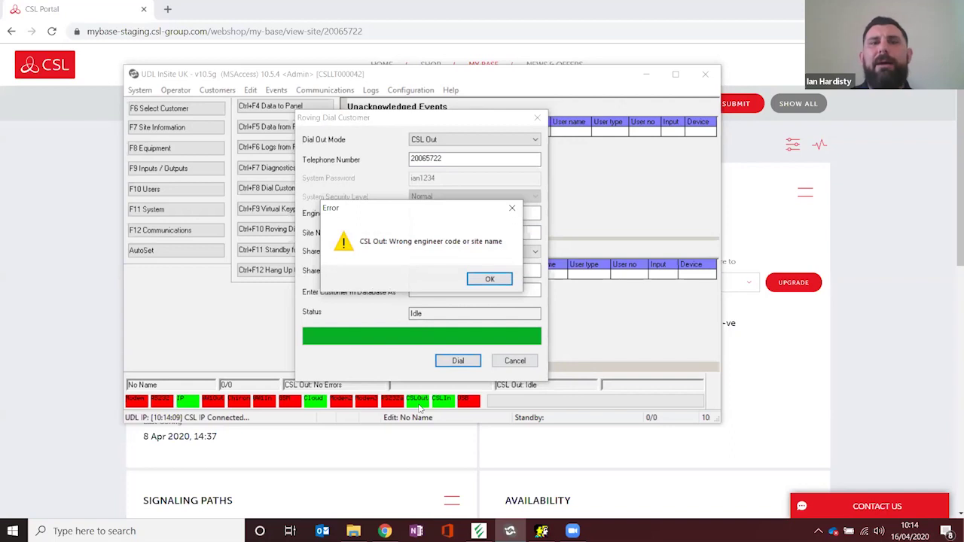
pyautogui.click(491, 280)
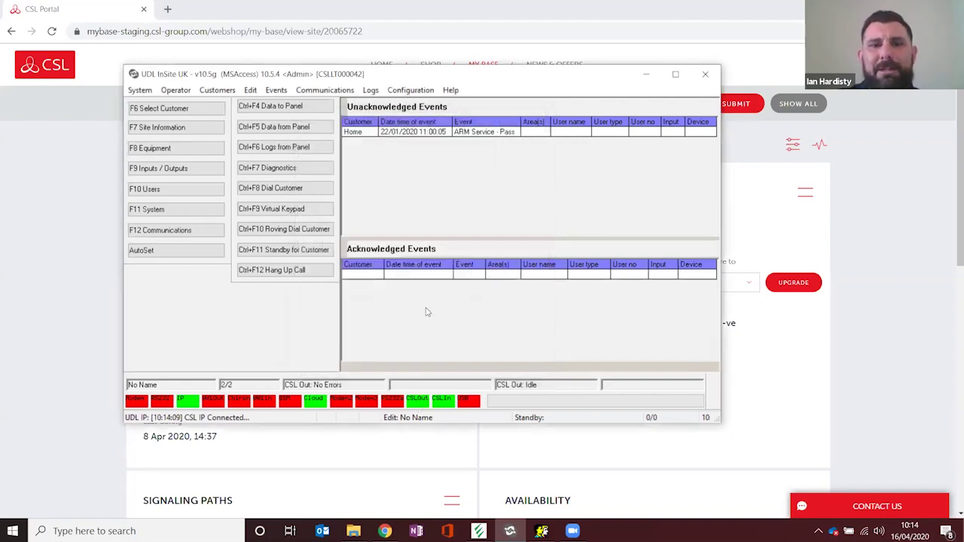
# Step: Reopen the Roving Dial Customer form, reposition it, and cancel without dialing
pyautogui.click(299, 230)
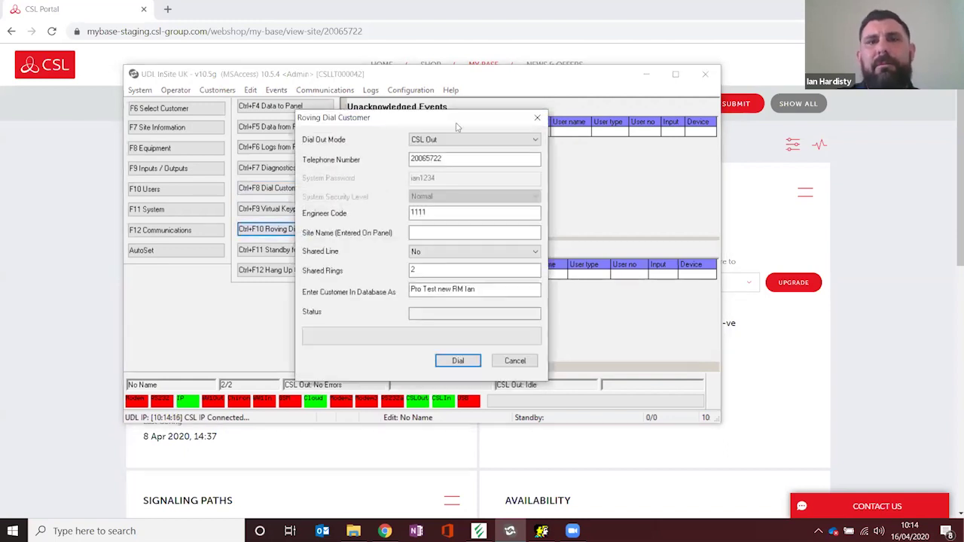
pyautogui.moveTo(506, 123); pyautogui.dragTo(556, 122)
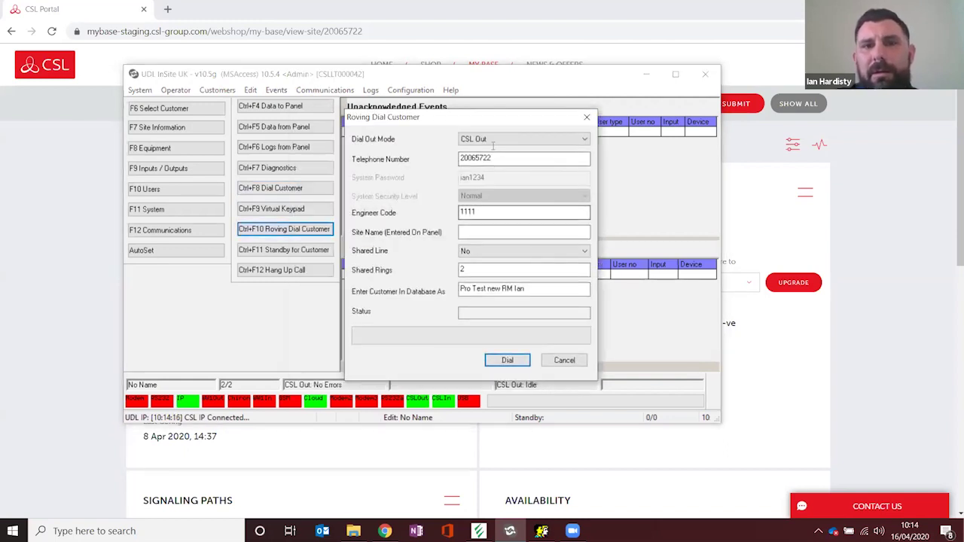
pyautogui.click(471, 256)
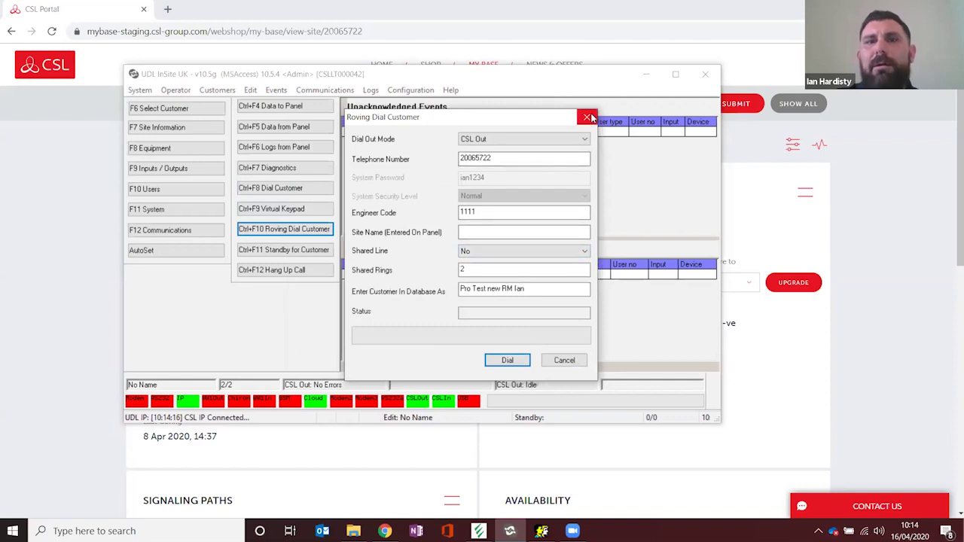
pyautogui.click(507, 355)
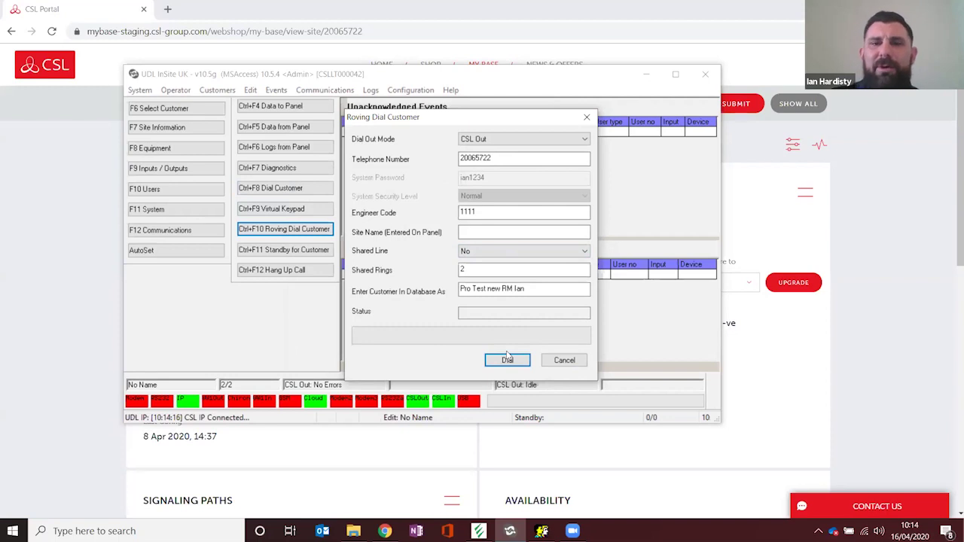
pyautogui.click(564, 360)
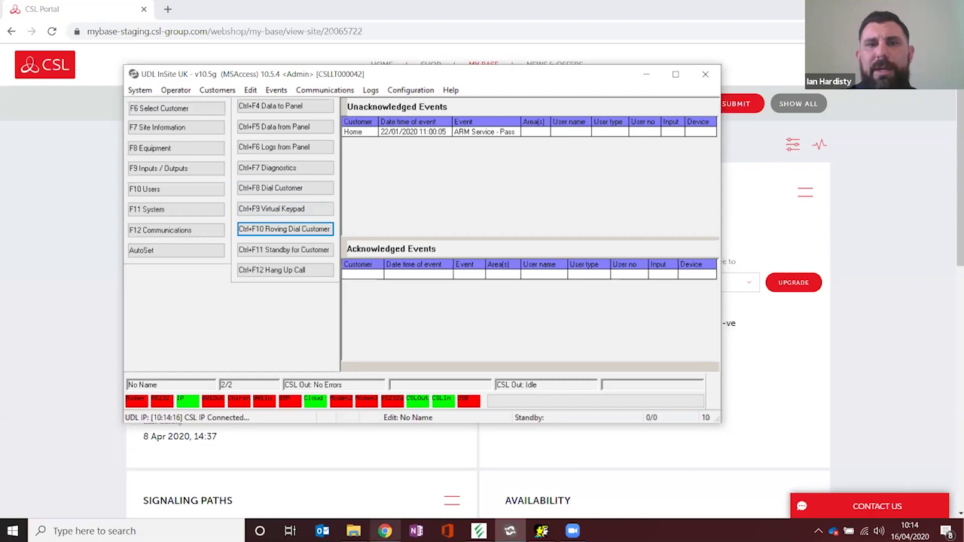
# Step: In CSL Portal, review the previous site's START UDL configuration details, then close them
pyautogui.click(385, 531)
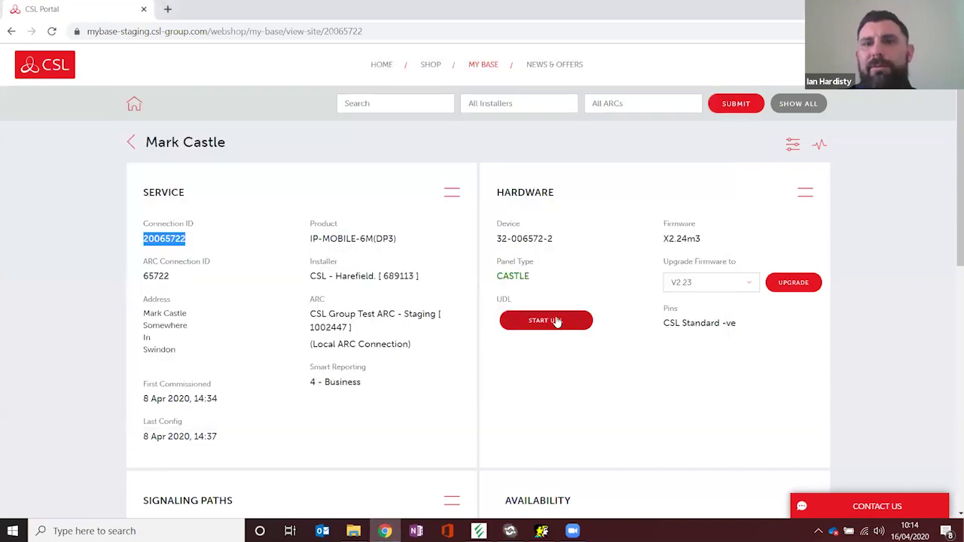
pyautogui.click(553, 321)
pyautogui.moveTo(552, 316); pyautogui.dragTo(619, 146)
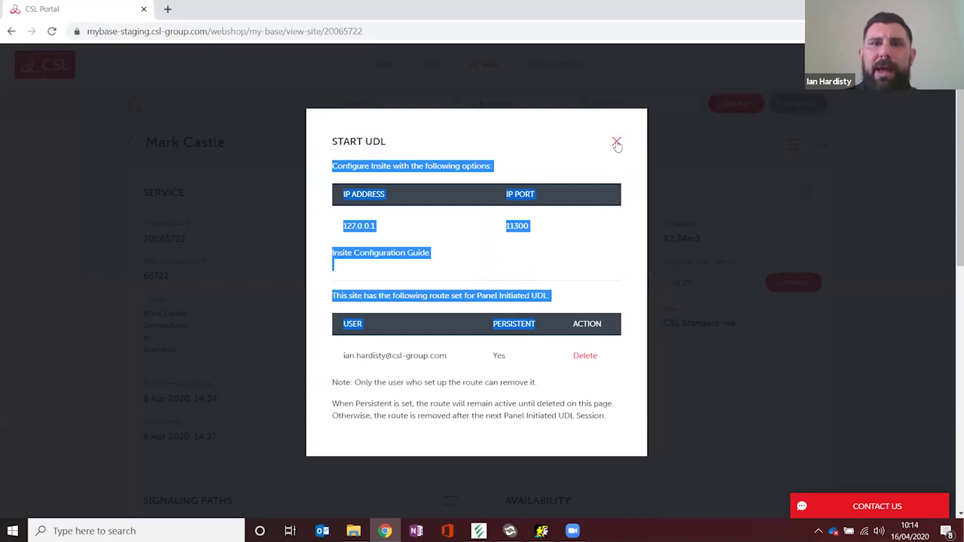
pyautogui.click(617, 143)
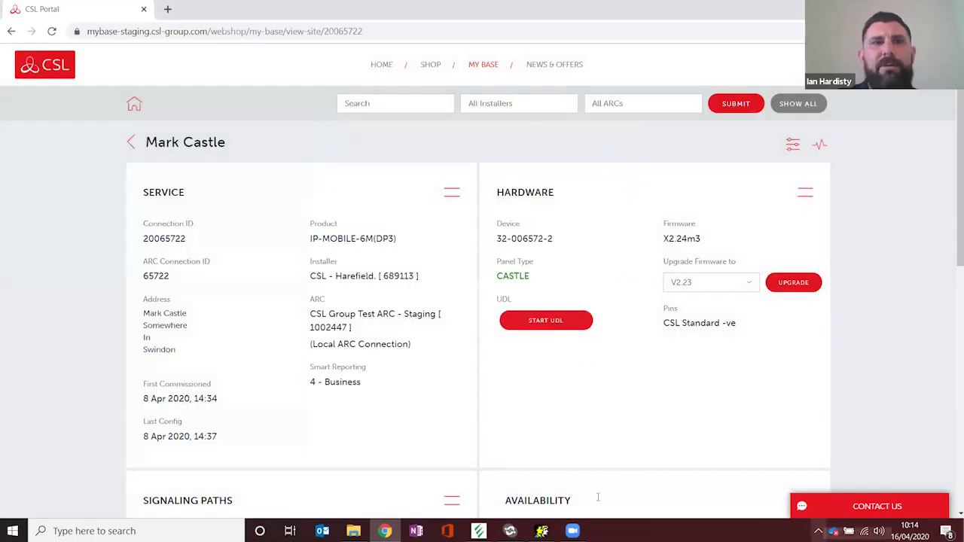
# Step: Open the PYRONIX demo site from the site list and select its connection ID 21118510
pyautogui.click(133, 146)
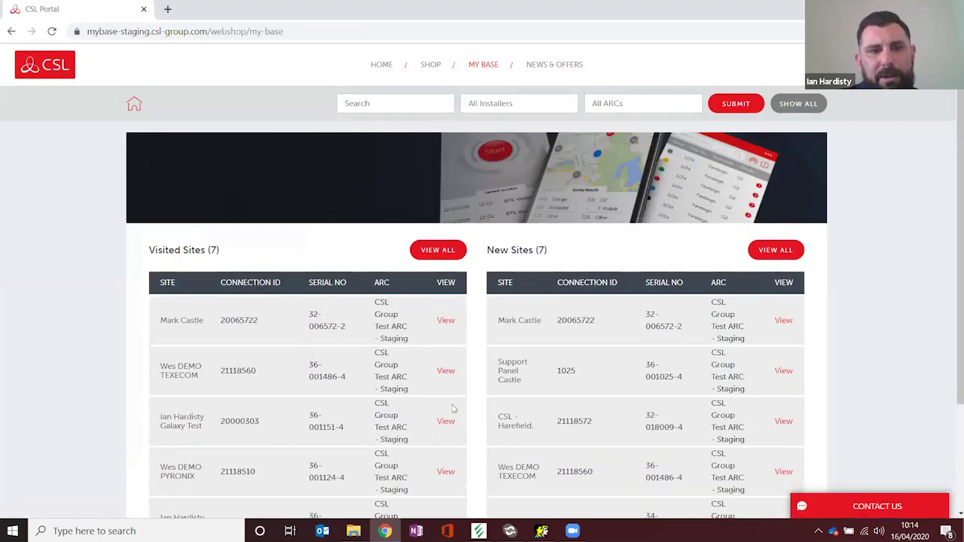
pyautogui.click(445, 473)
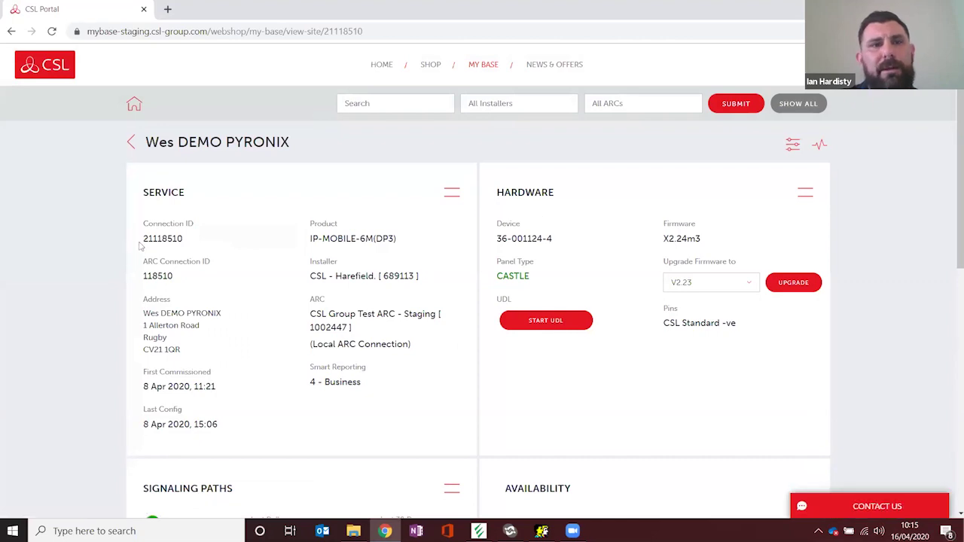
pyautogui.moveTo(142, 239); pyautogui.dragTo(183, 240)
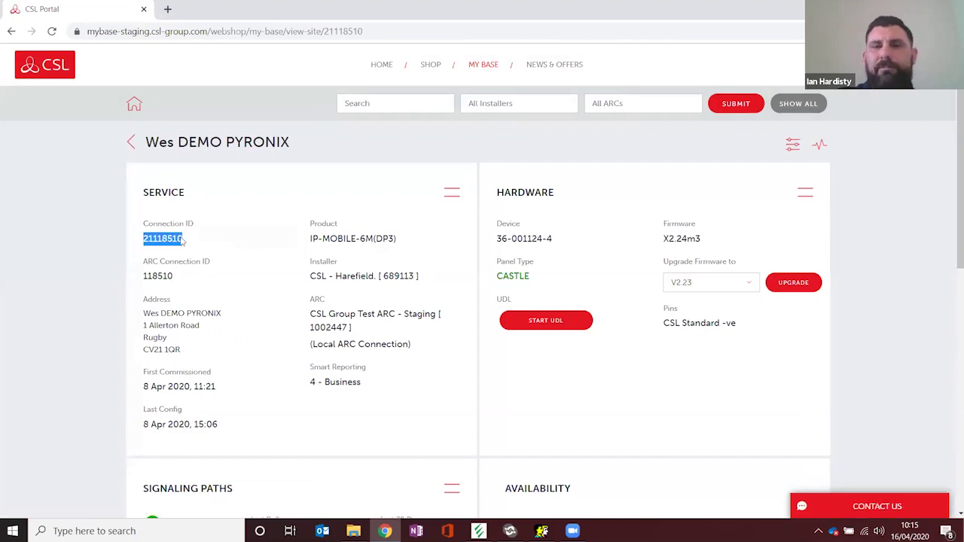
pyautogui.click(510, 531)
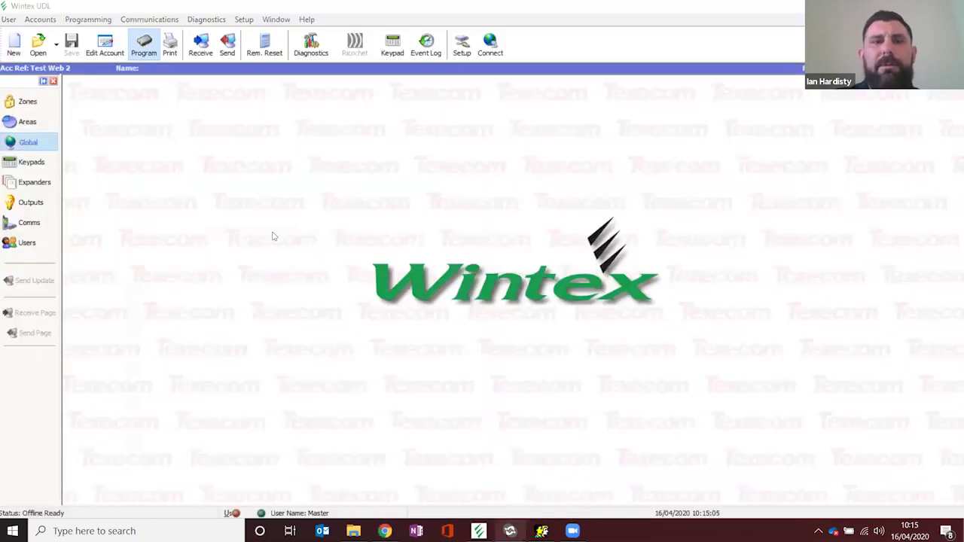
pyautogui.click(542, 531)
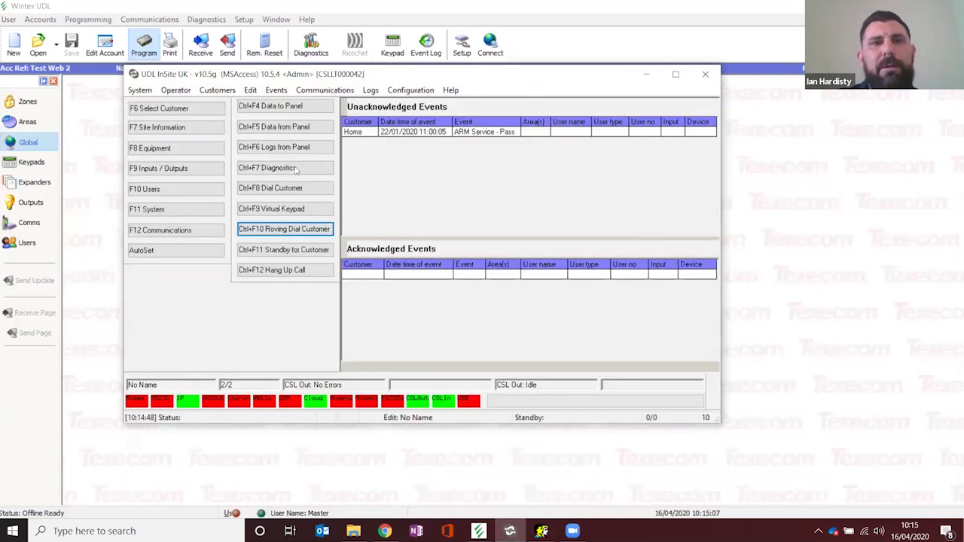
pyautogui.click(286, 228)
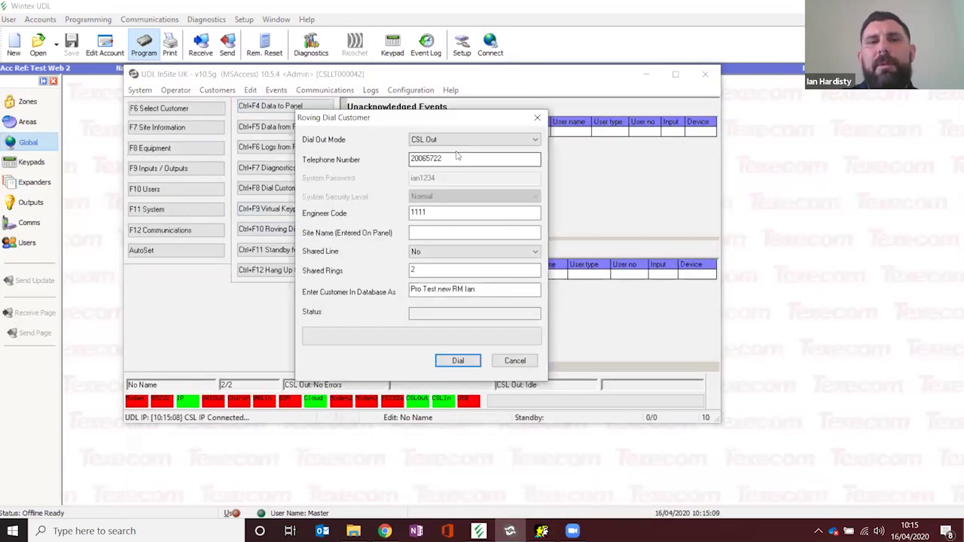
pyautogui.moveTo(456, 156); pyautogui.dragTo(405, 162)
pyautogui.write('21118510')
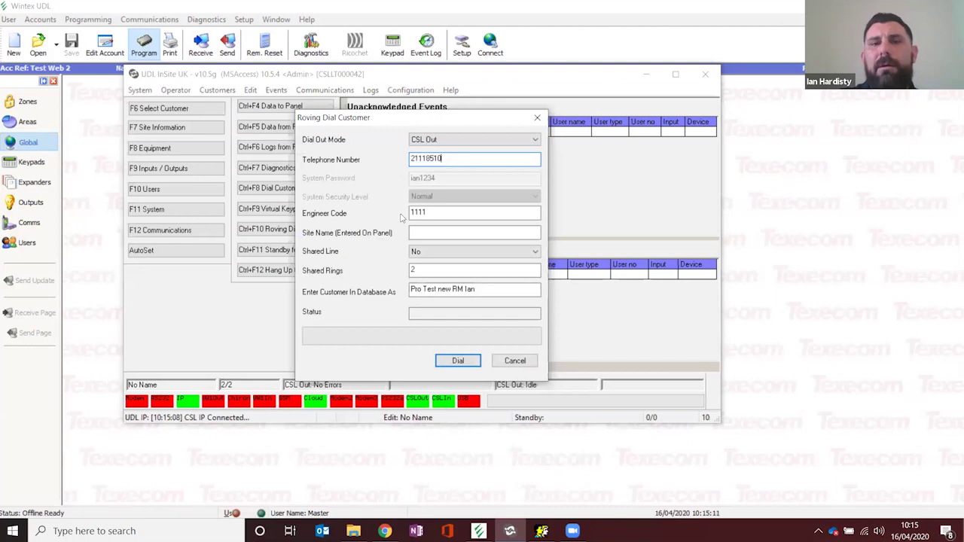
pyautogui.click(466, 362)
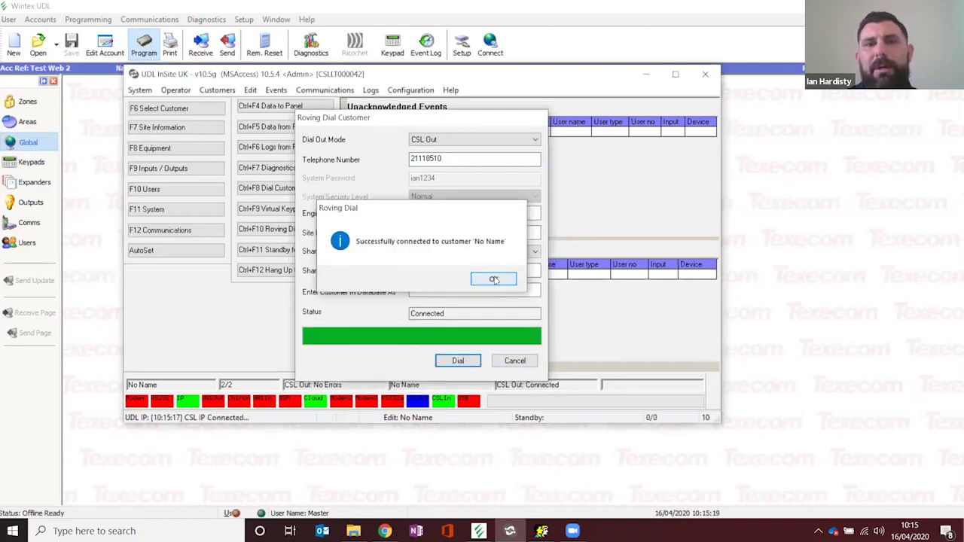
pyautogui.click(494, 280)
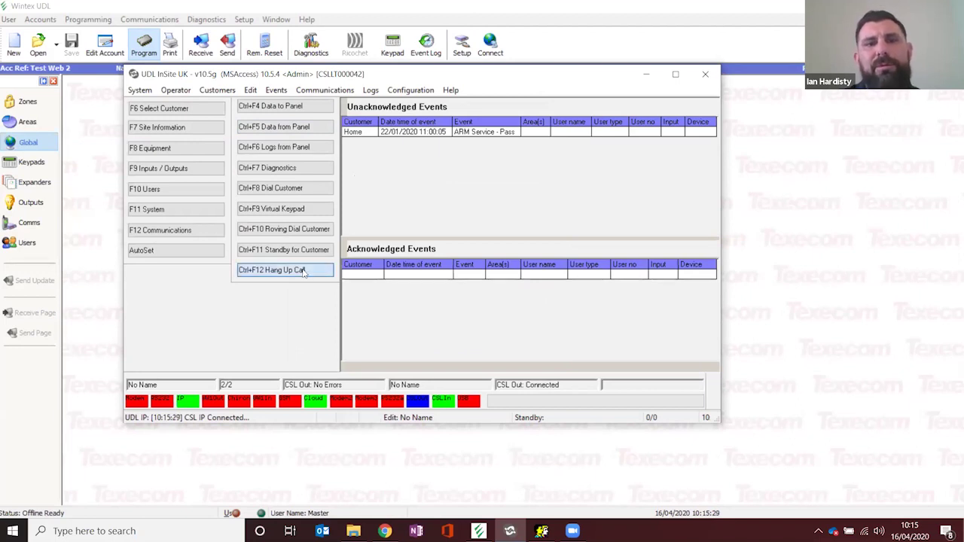
# Step: Select the No Name customer (F6) and open its Communications settings (F12)
pyautogui.click(195, 111)
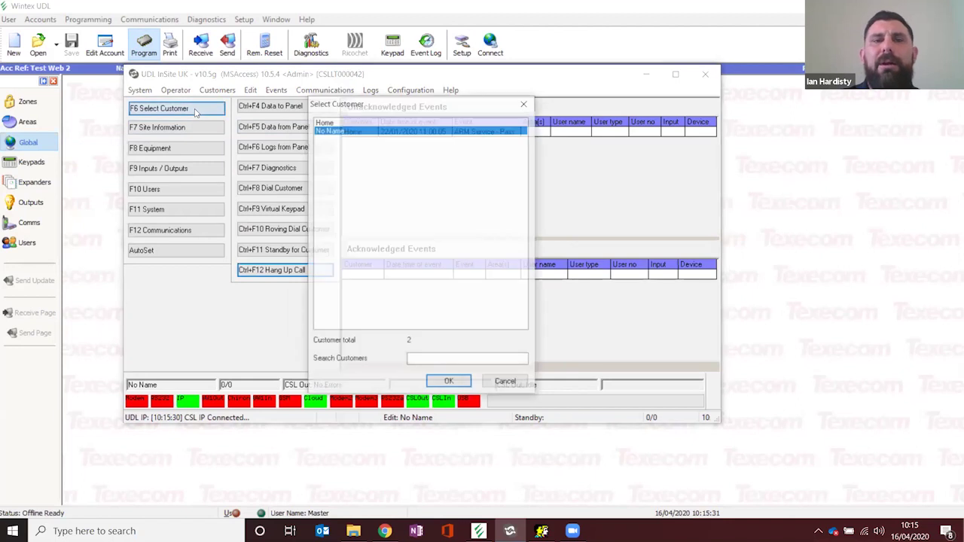
pyautogui.doubleClick(337, 134)
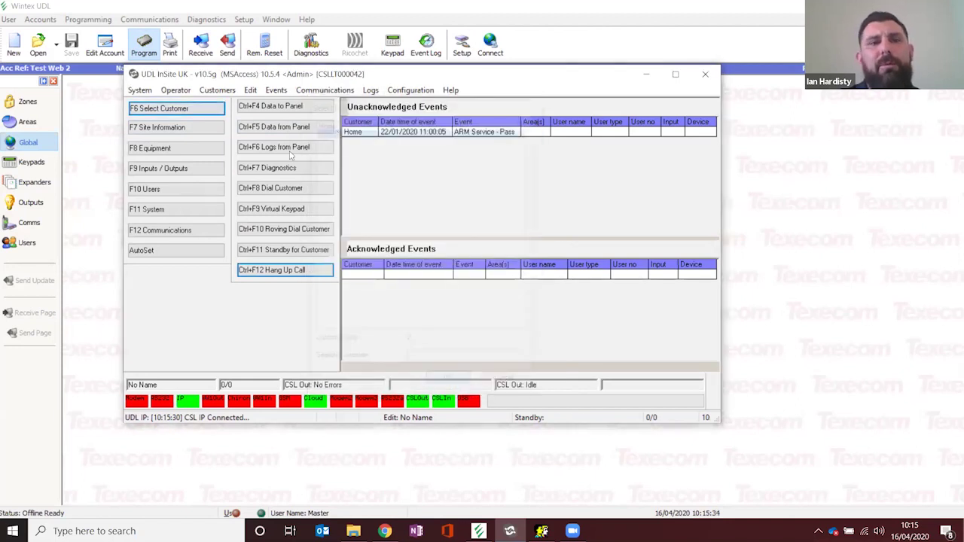
pyautogui.click(179, 232)
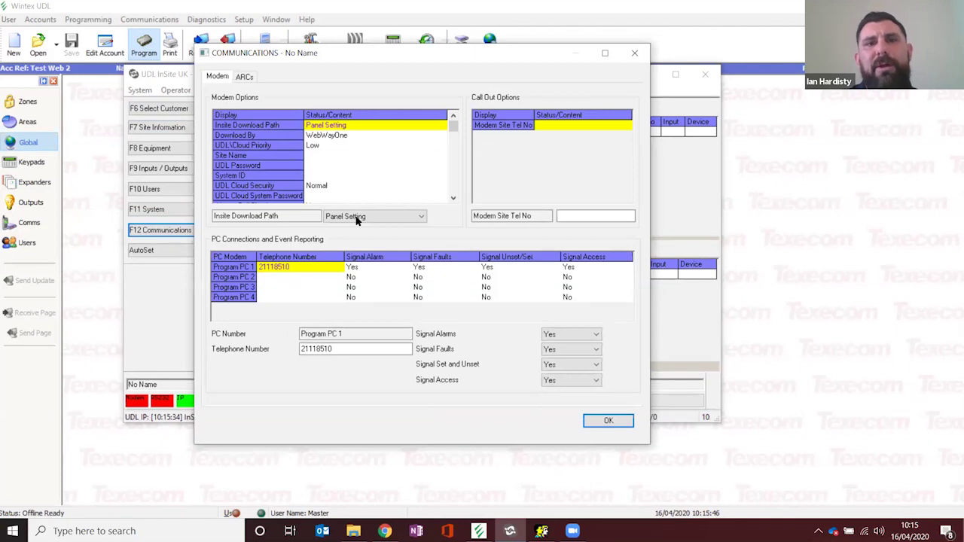
# Step: Set the Insite Download Path to CSL Out and save the Communications settings with OK
pyautogui.click(421, 218)
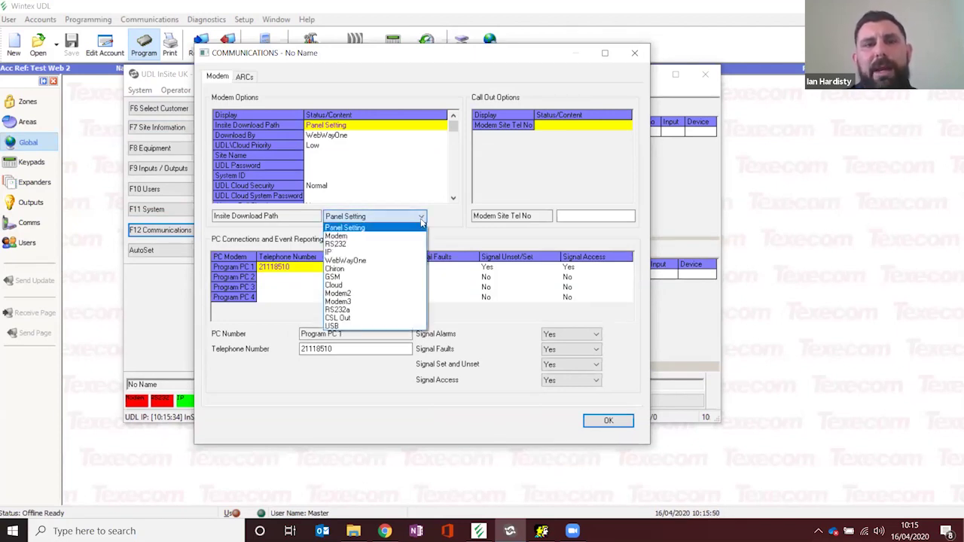
pyautogui.click(349, 319)
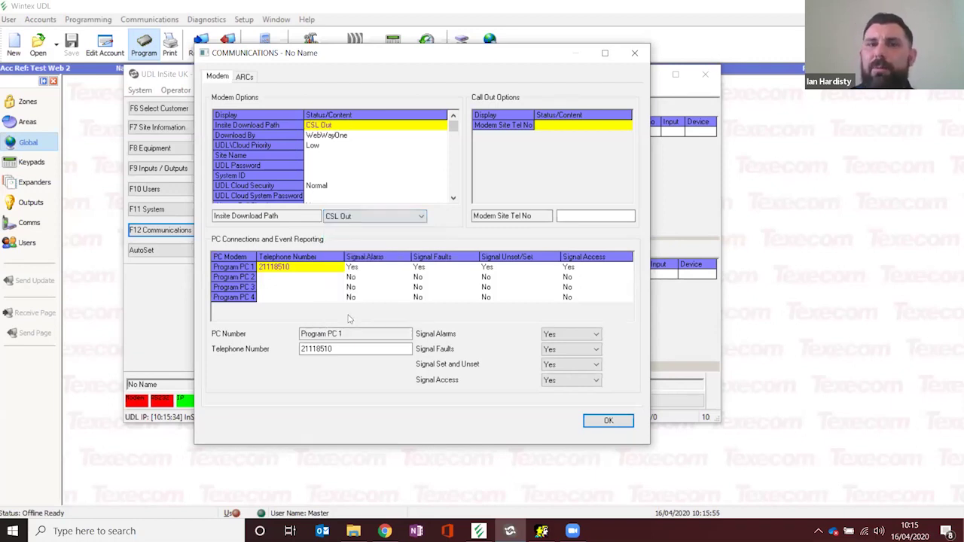
pyautogui.click(578, 218)
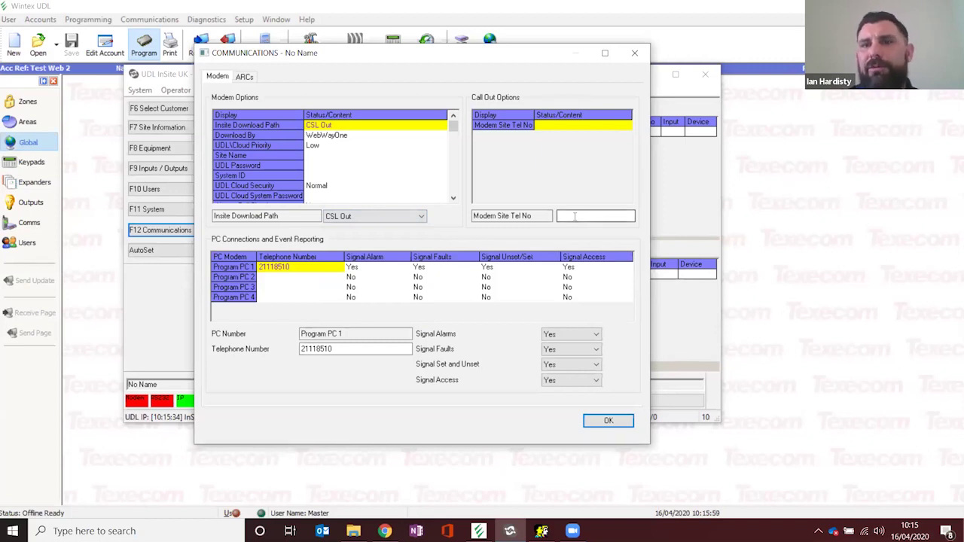
pyautogui.click(576, 216)
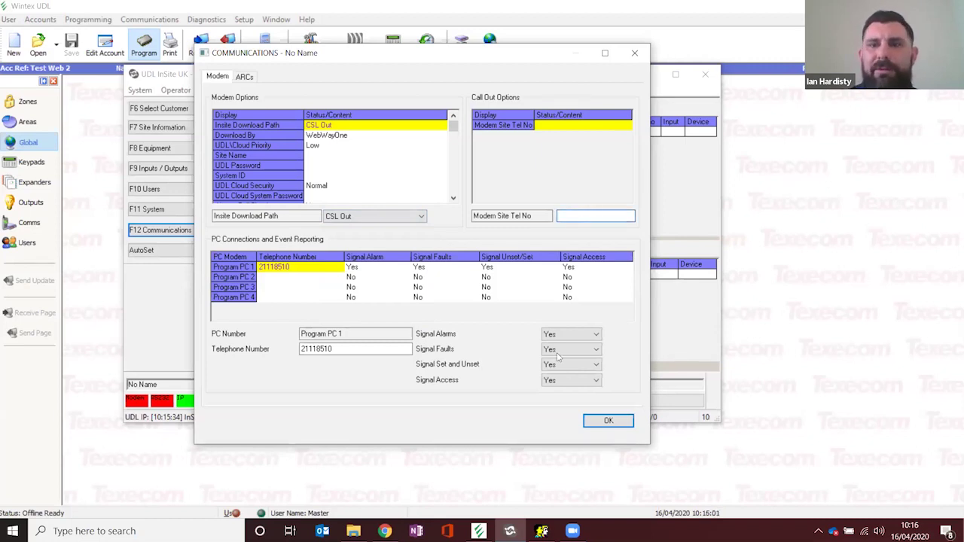
pyautogui.click(609, 421)
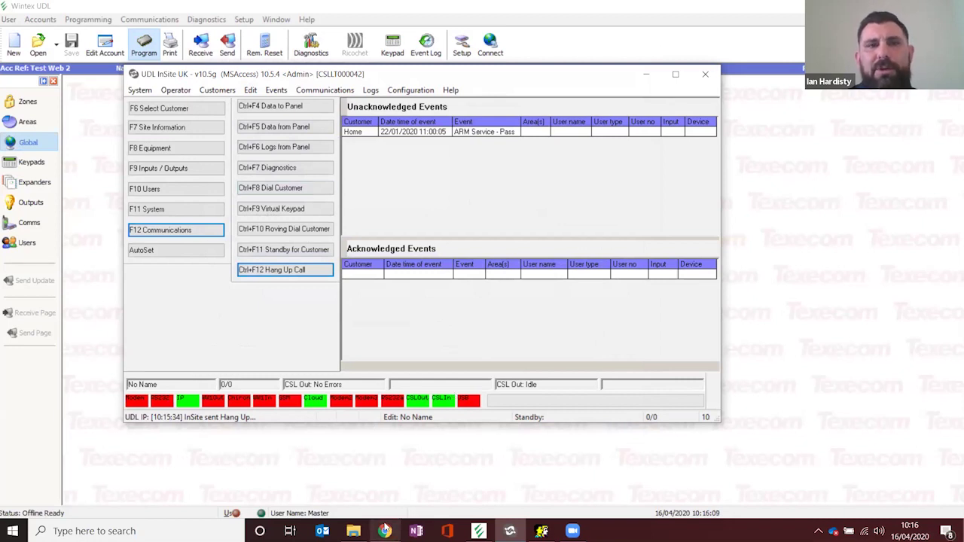
pyautogui.click(385, 531)
# Step: Bring UDL InSite in front of the Chrome portal page and reposition its window
pyautogui.click(191, 246)
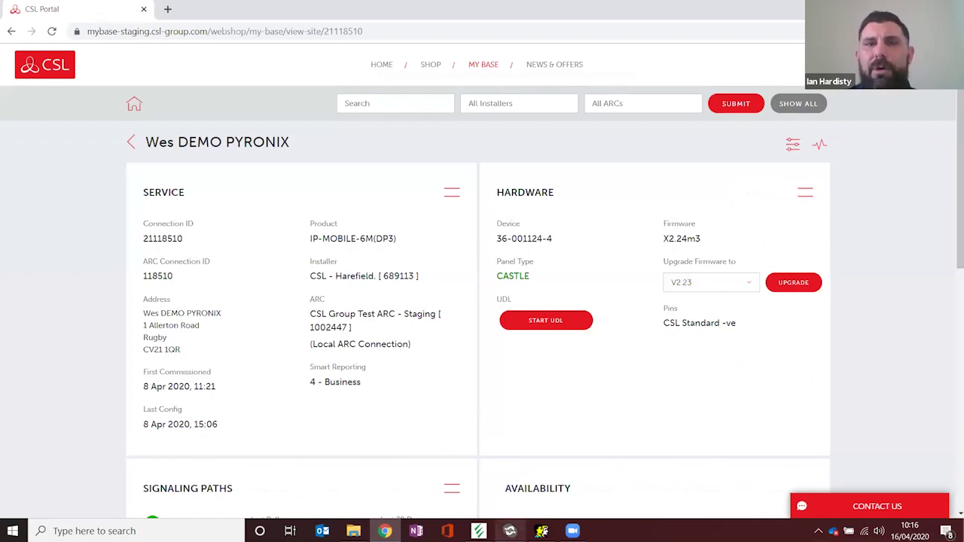
pyautogui.click(510, 531)
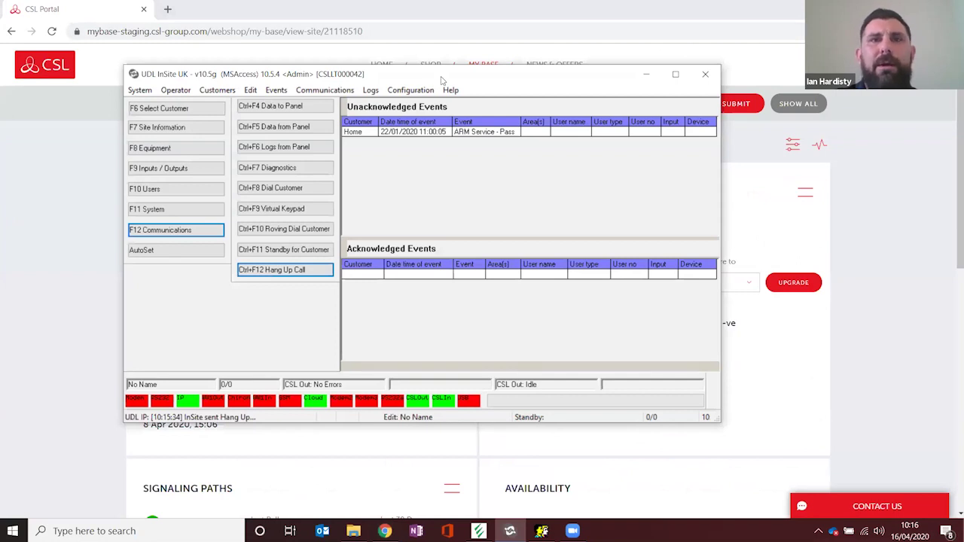
pyautogui.moveTo(443, 80); pyautogui.dragTo(431, 76)
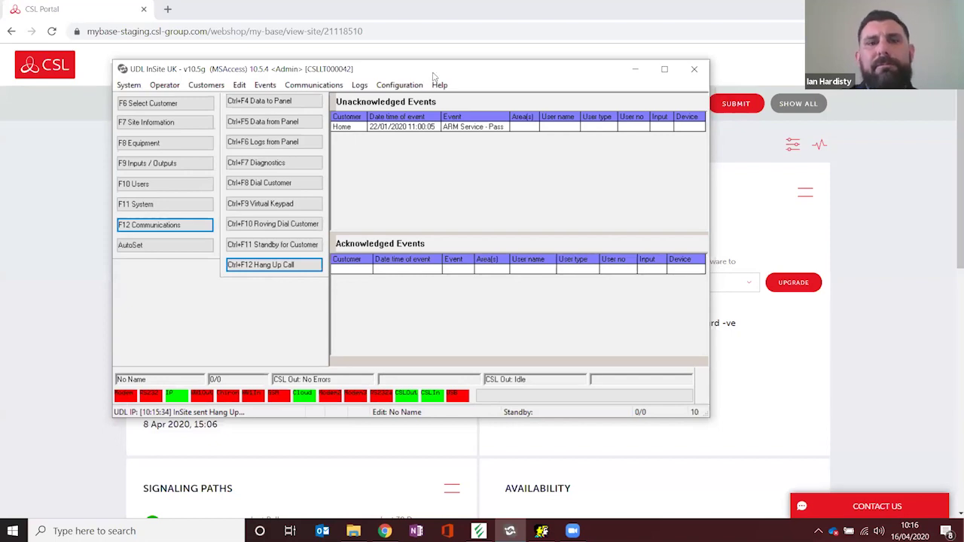
pyautogui.moveTo(433, 75); pyautogui.dragTo(461, 80)
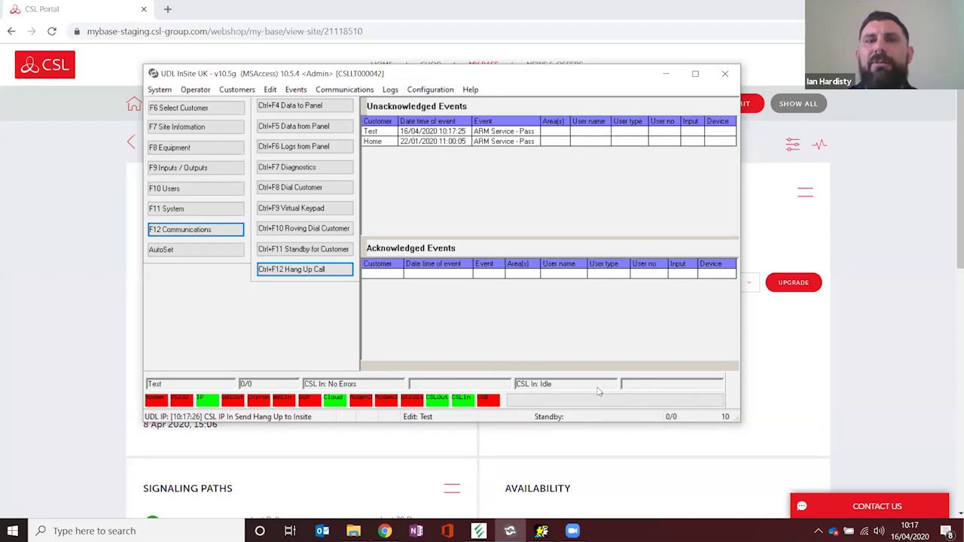
# Step: Wait for the Test customer's incoming ARM Service - Pass event at 10:17:25 over CSL In
pyautogui.moveTo(599, 391)
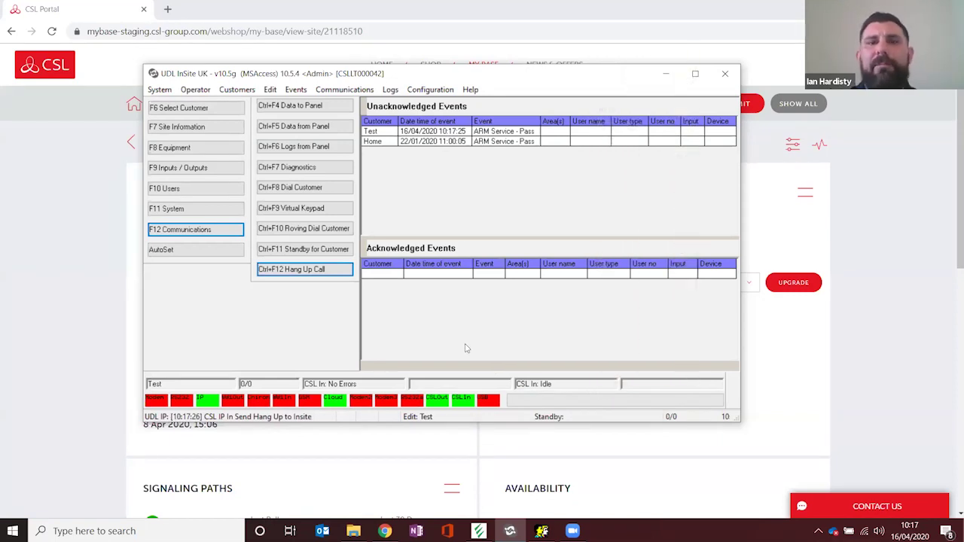